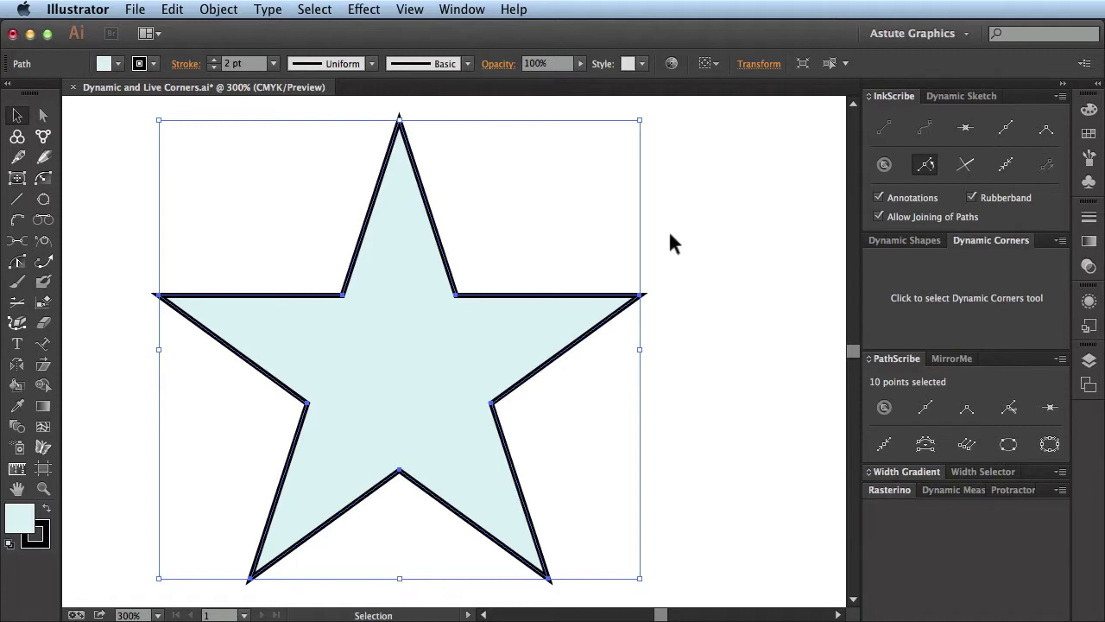
Round all corners of the star with its live corner widgets to a radius of about 5.24 mm
click(45, 117)
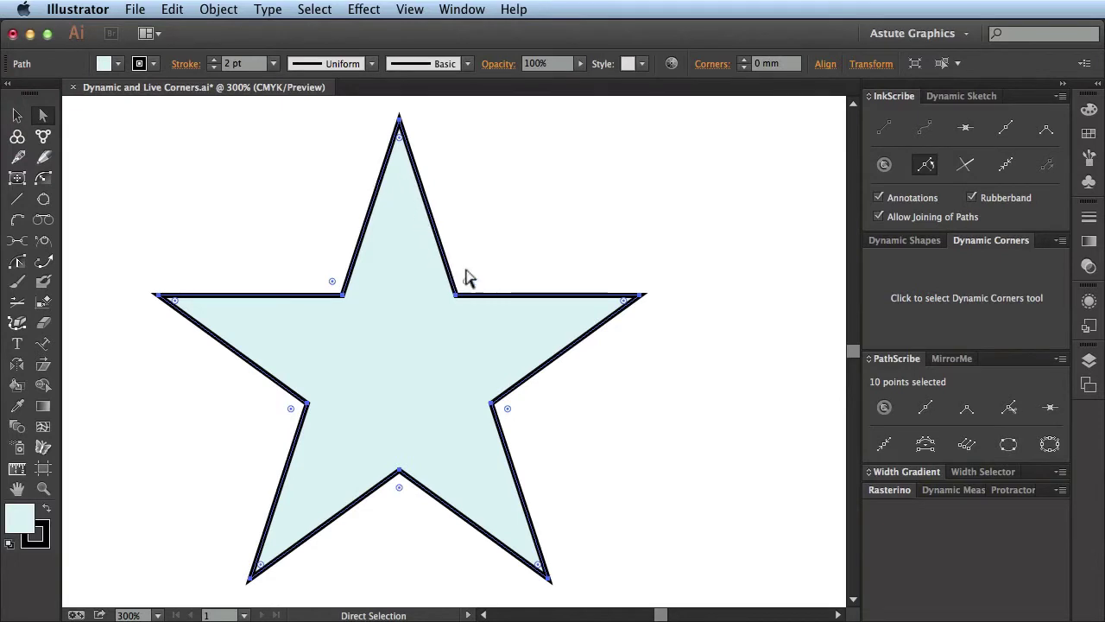
click(510, 409)
drag(508, 411, 544, 414)
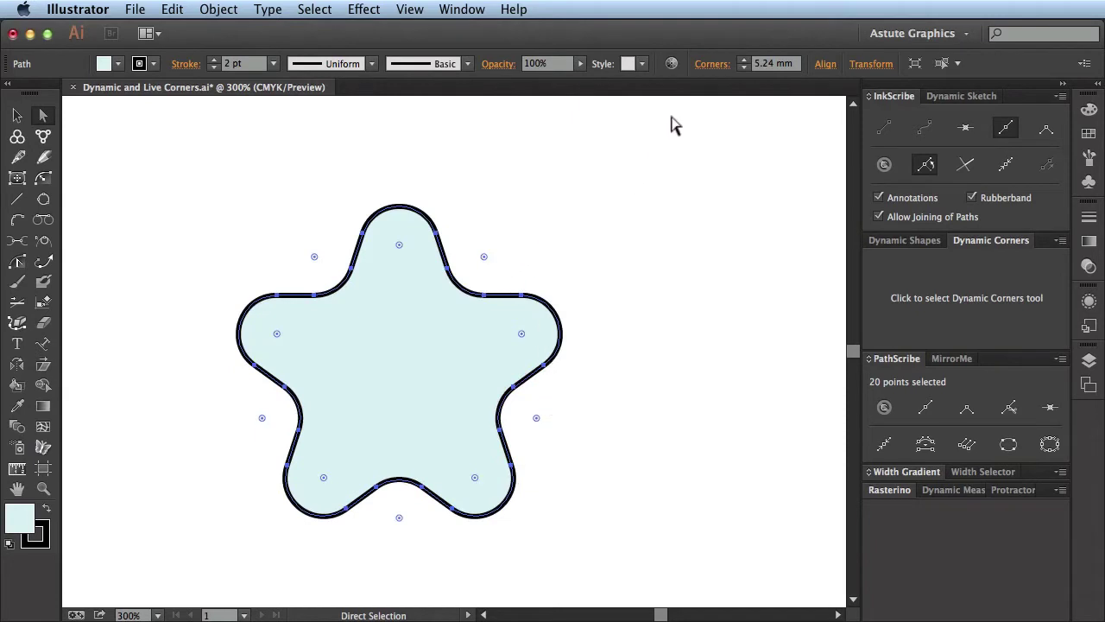
Try the Inverted Round and Chamfer corner styles on the star and return to Round
click(717, 67)
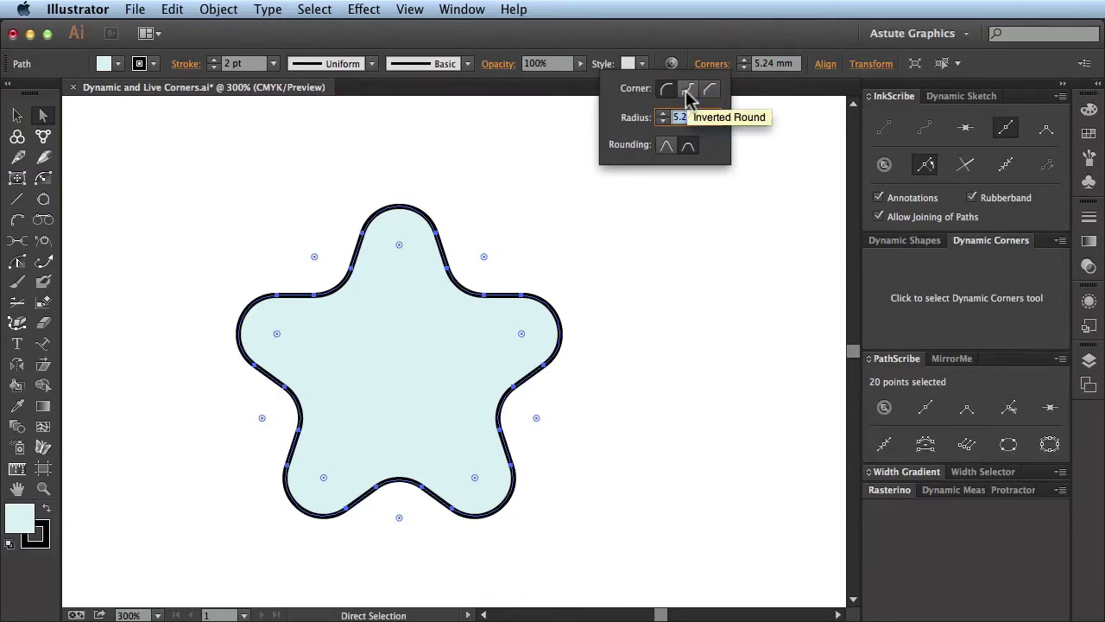
click(688, 90)
click(708, 89)
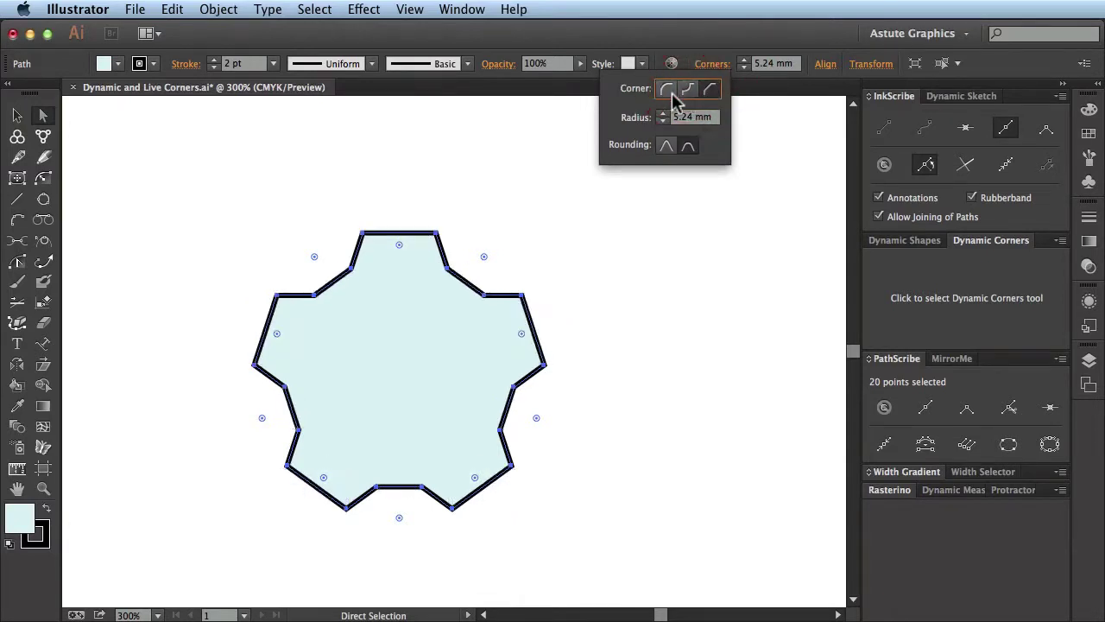
click(671, 90)
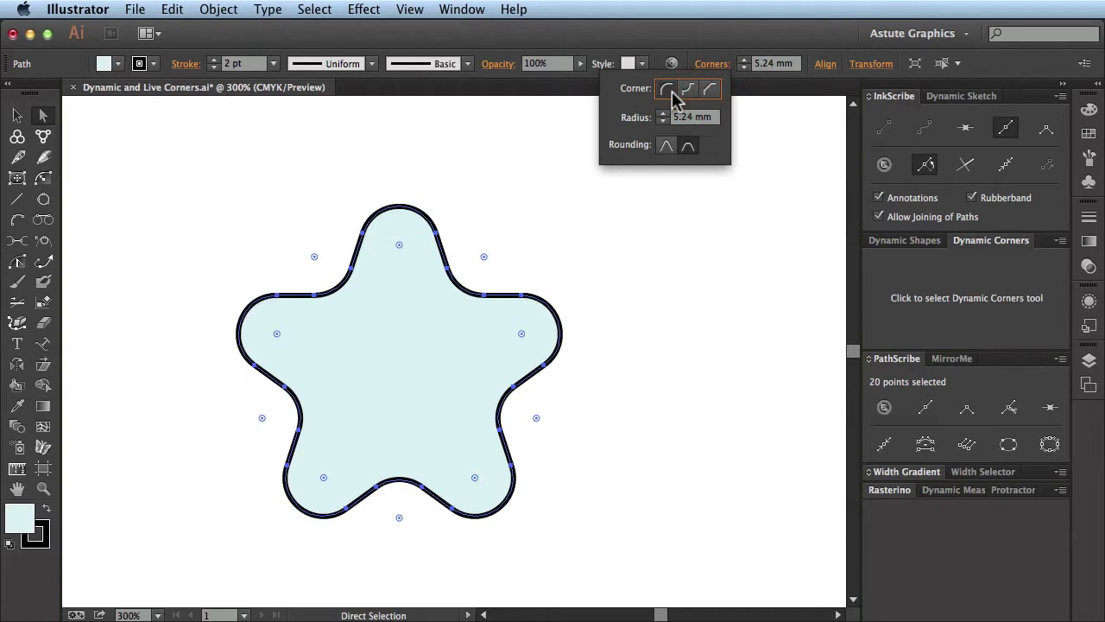
Set the star's corner radius to 4 mm and compare Relative rounding with Absolute, keeping Absolute
click(687, 117)
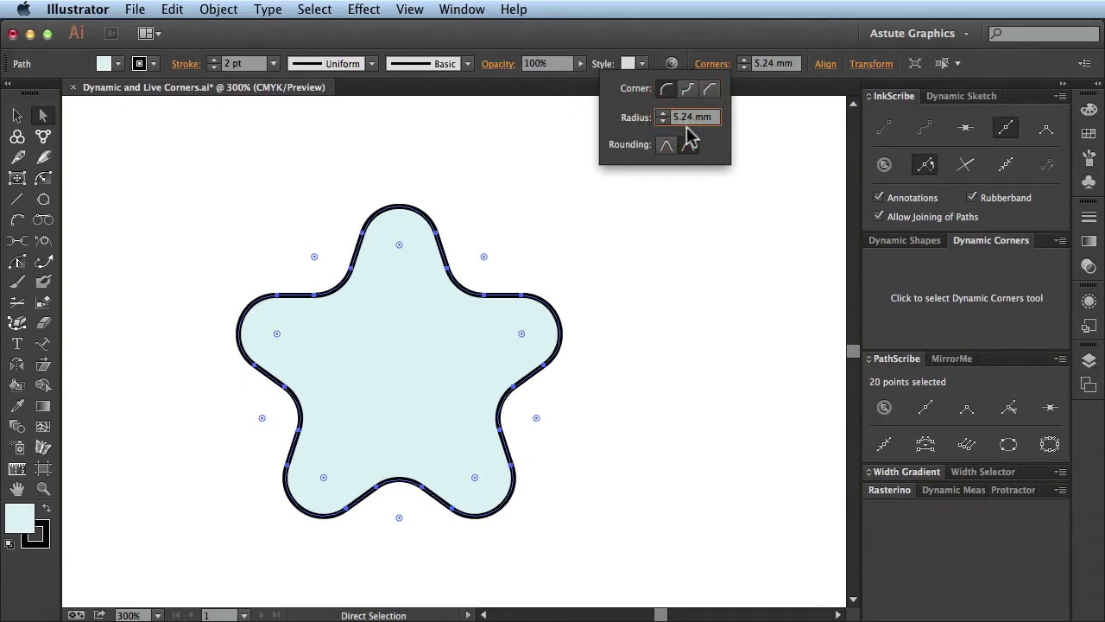
text(4)
key(Return)
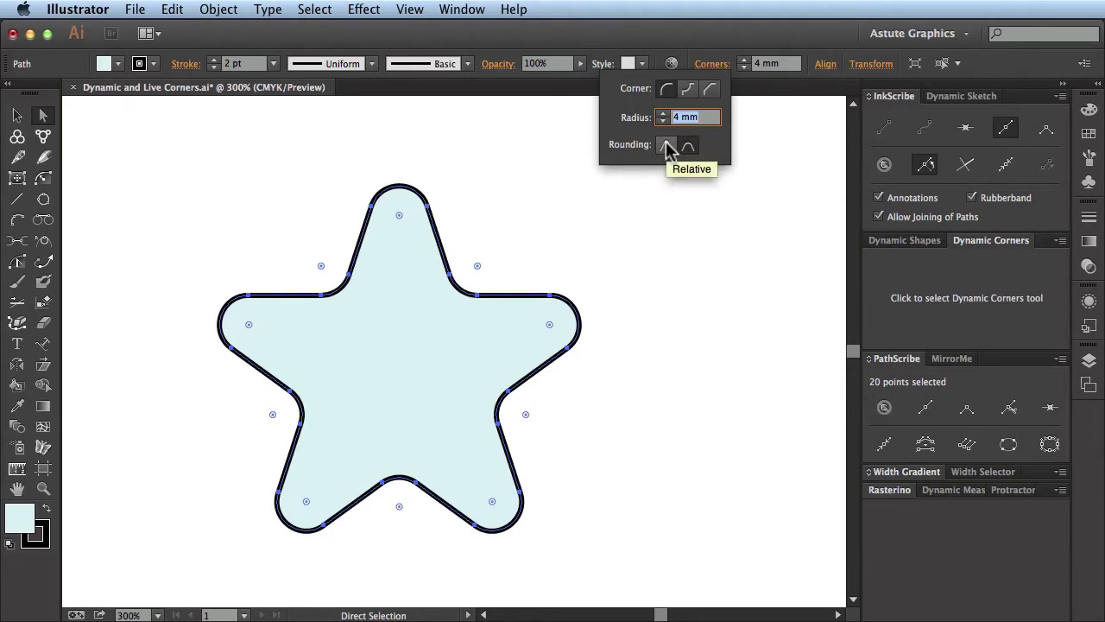
click(665, 145)
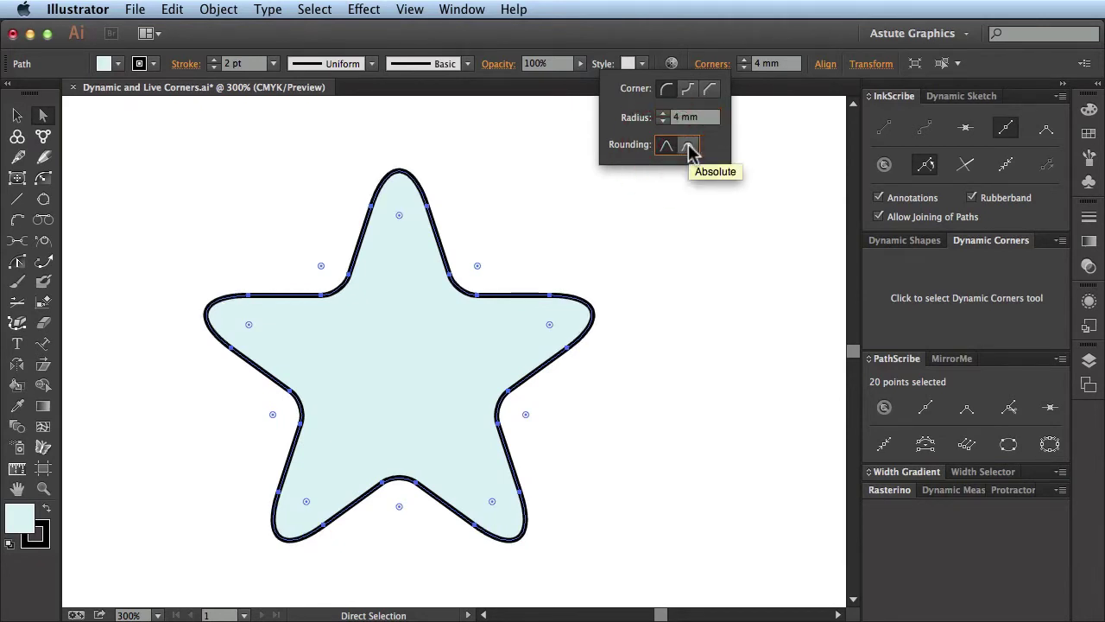
click(688, 145)
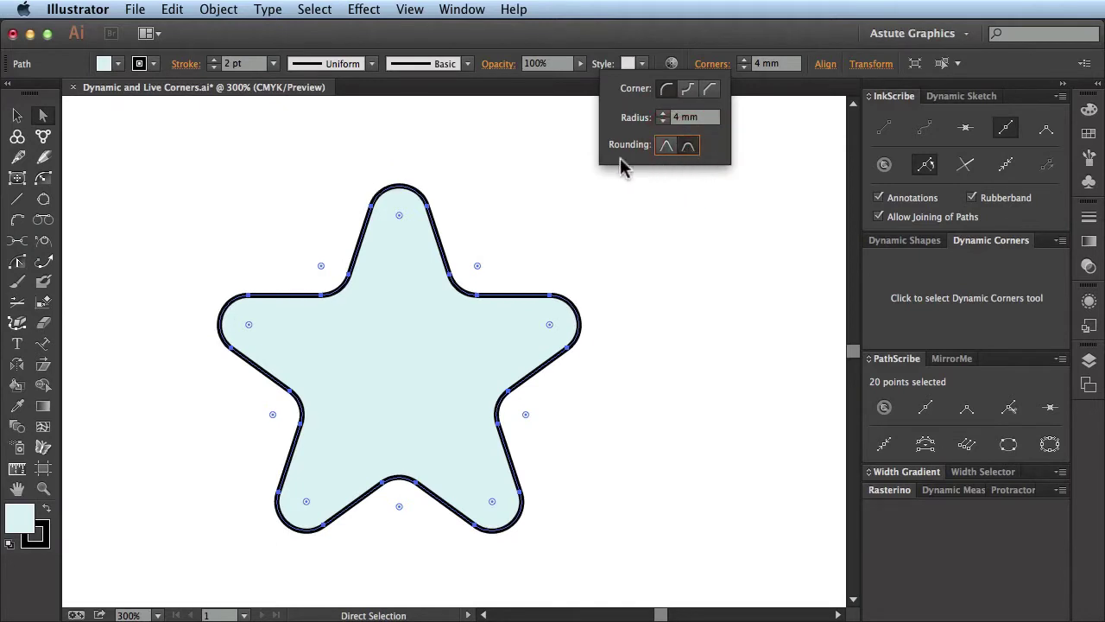
Remove the rounding from the star's top tip and upper-right tip individually, bringing each corner radius to 0 mm
click(515, 164)
click(440, 181)
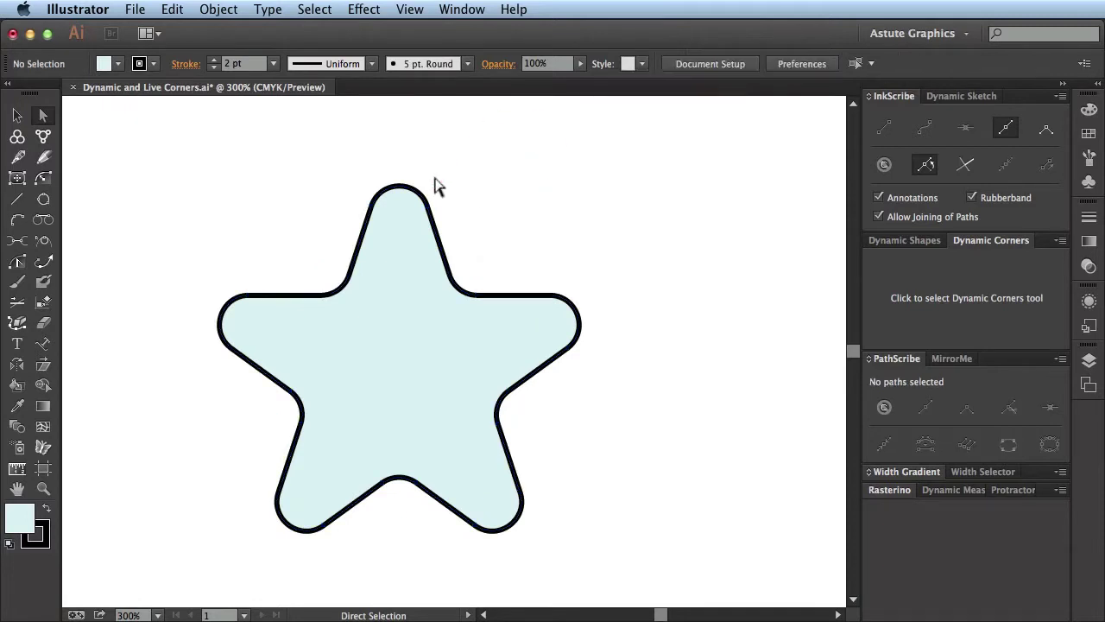
click(421, 201)
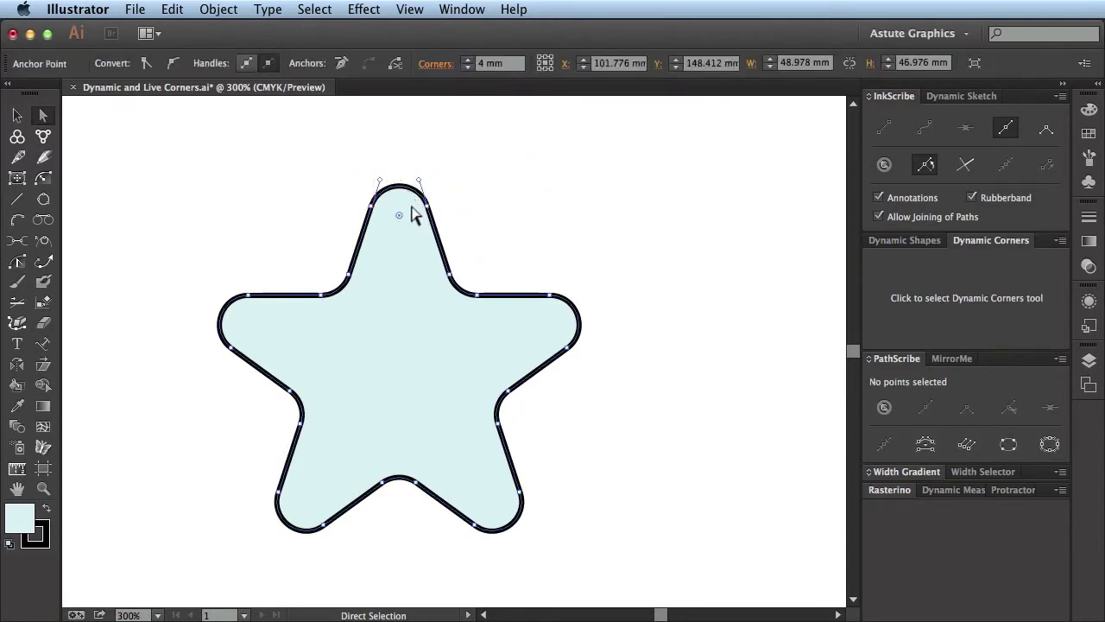
drag(402, 216, 467, 112)
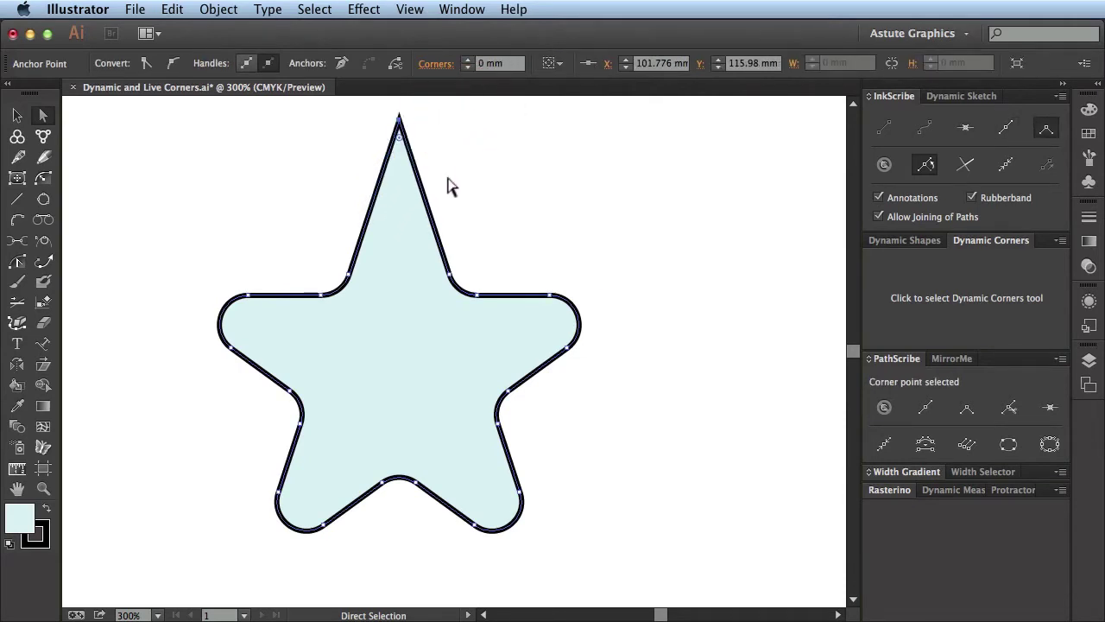
click(577, 316)
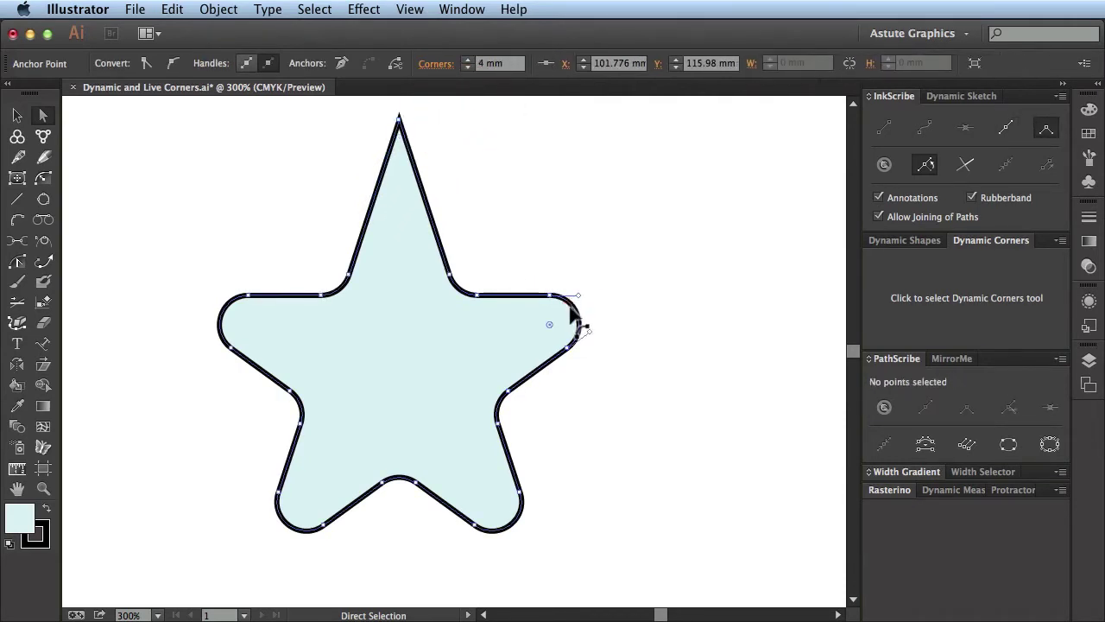
drag(551, 325, 685, 288)
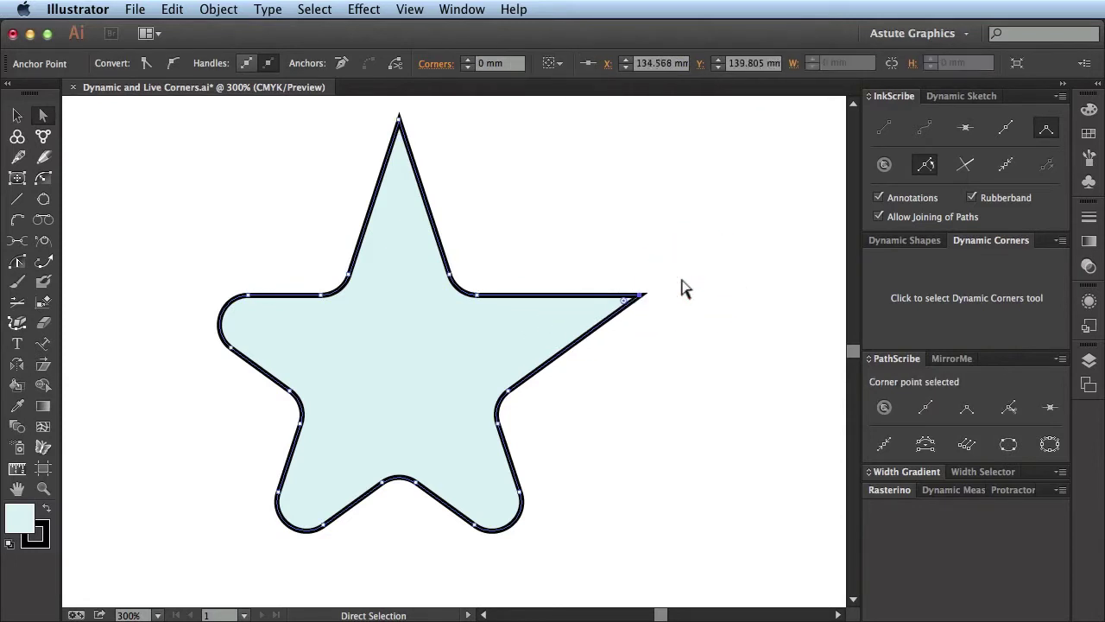
Slightly tighten all remaining rounded corners and enlarge only the inner corner between the top and upper-right tips to about 12.11 mm
click(460, 292)
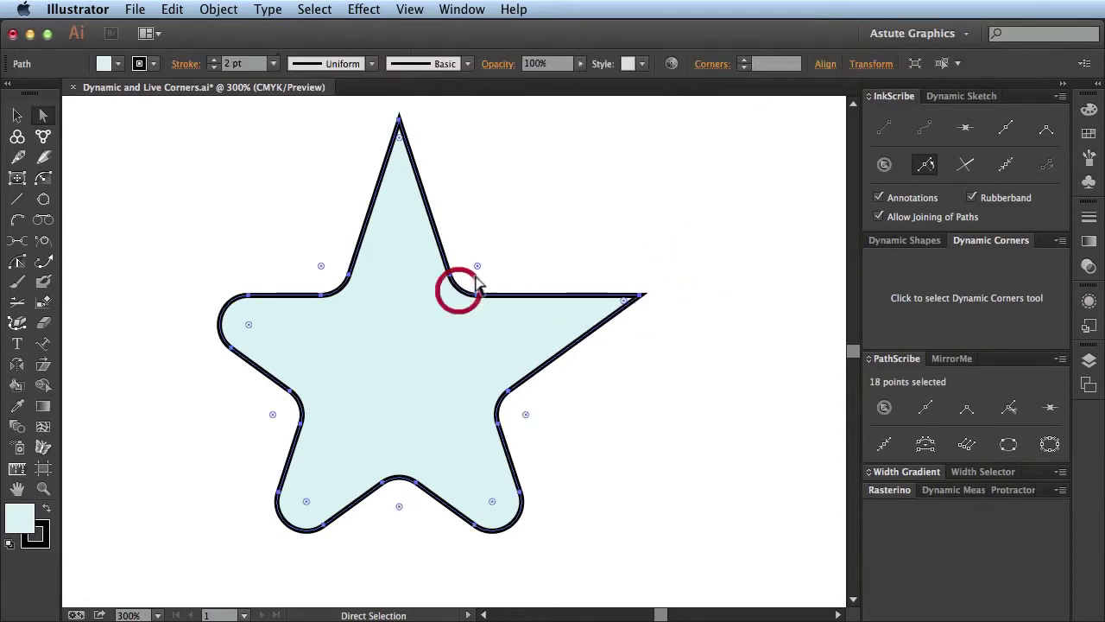
drag(479, 274, 461, 291)
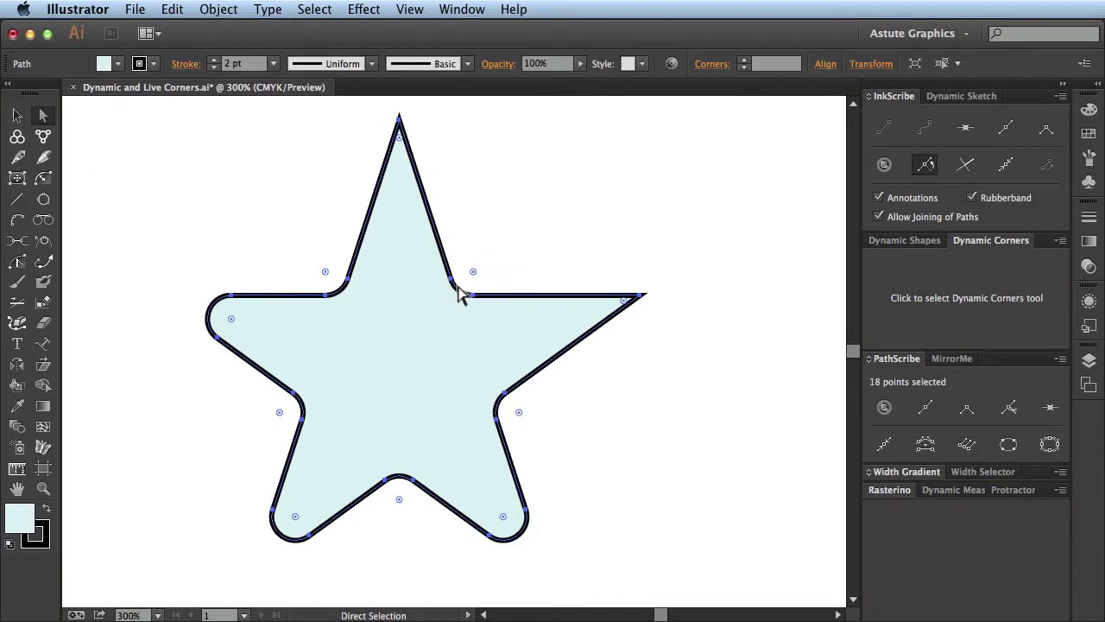
click(463, 291)
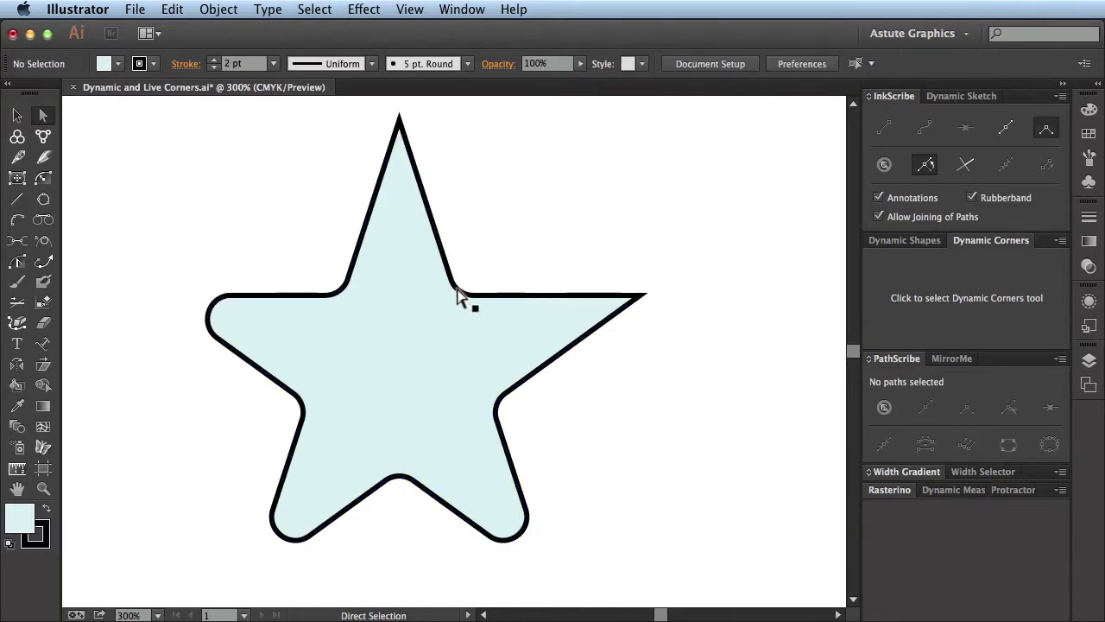
click(457, 290)
drag(474, 275, 529, 223)
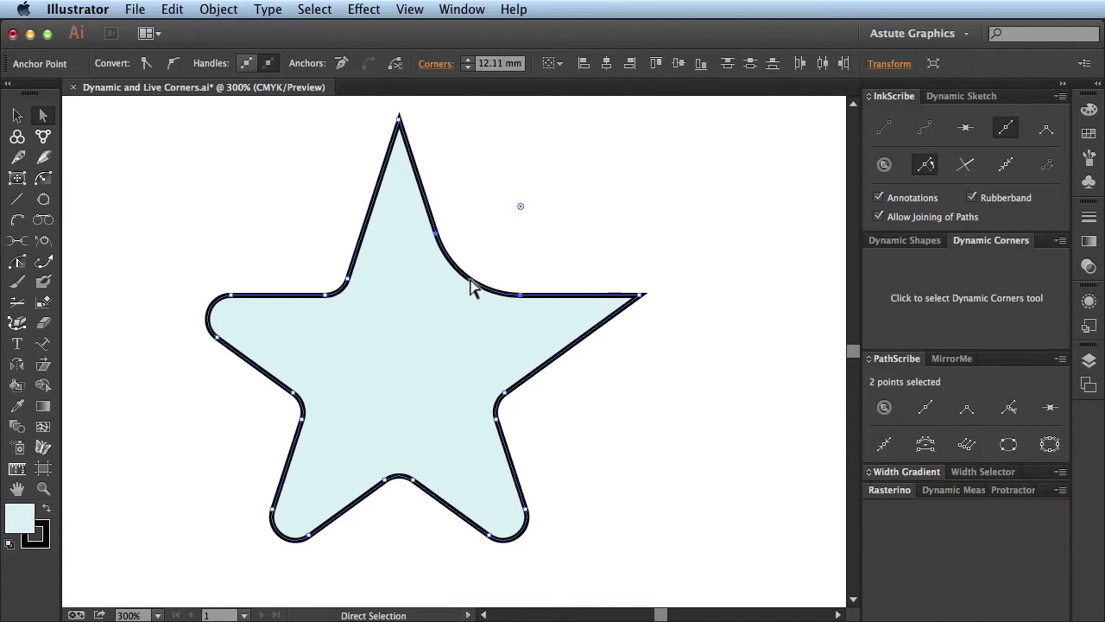
Try to adjust the enlarged inner corner by pulling its curved segment outward, and undo the change
drag(470, 282, 516, 233)
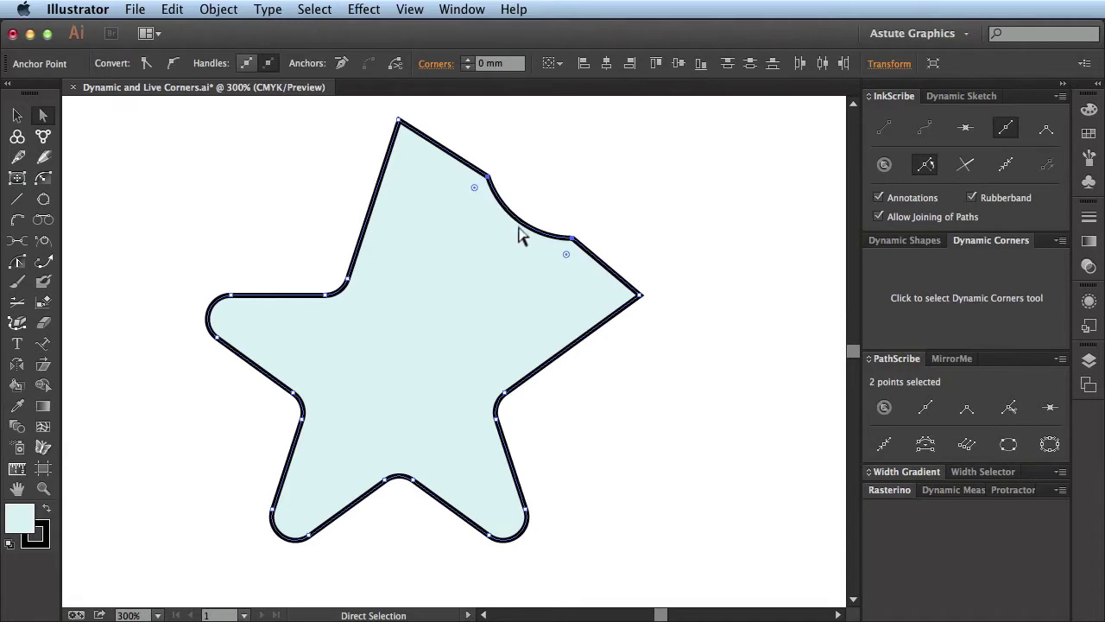
key(super+z)
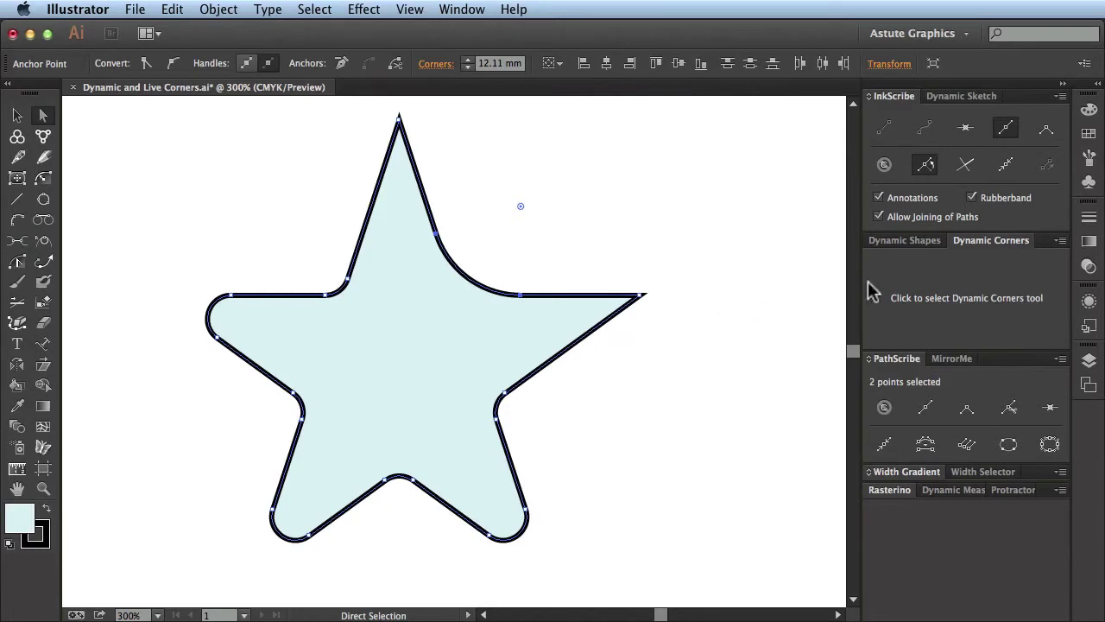
Activate the Dynamic Corners tool and float its settings beside the star
click(929, 263)
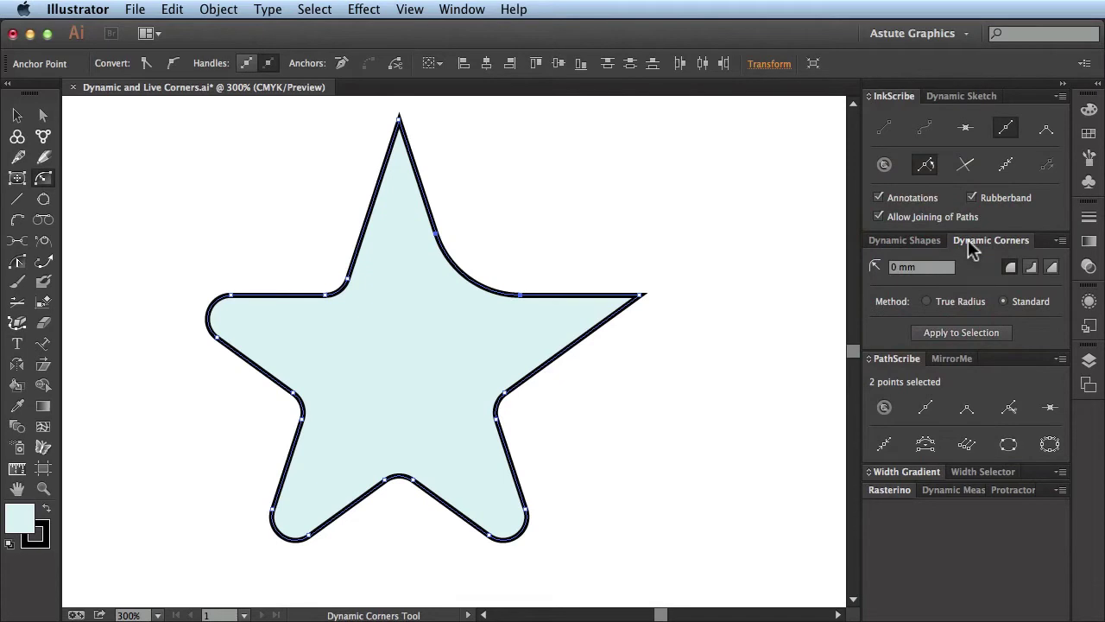
drag(971, 238, 633, 138)
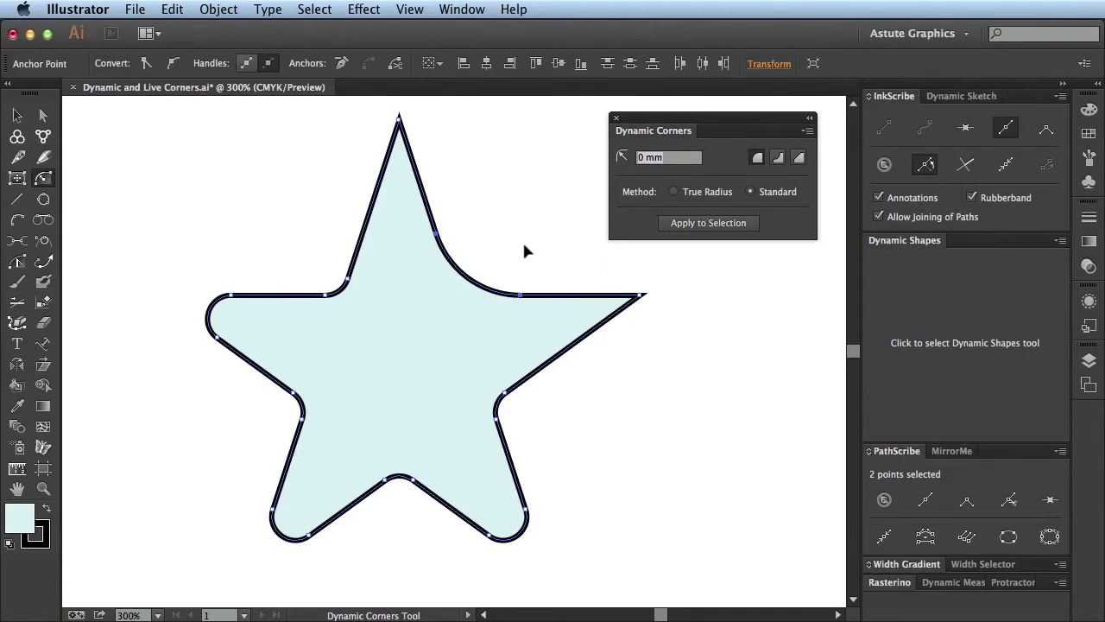
Adjust the inner corners on both sides of the top tip with Dynamic Corners, returning each to a sharp point
mouse_move(475, 277)
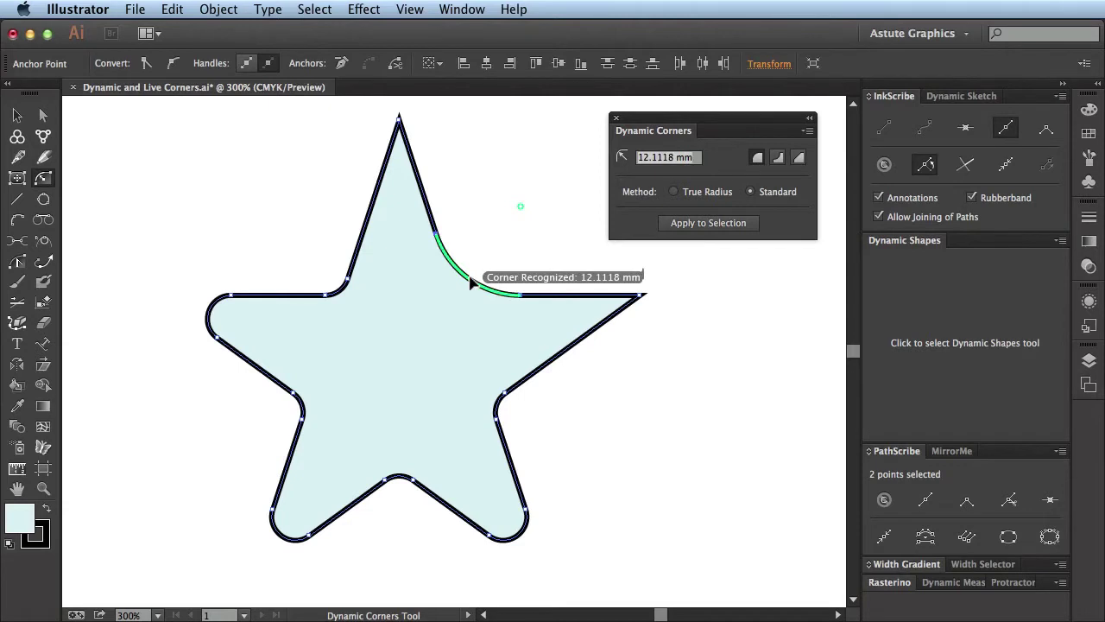
click(470, 279)
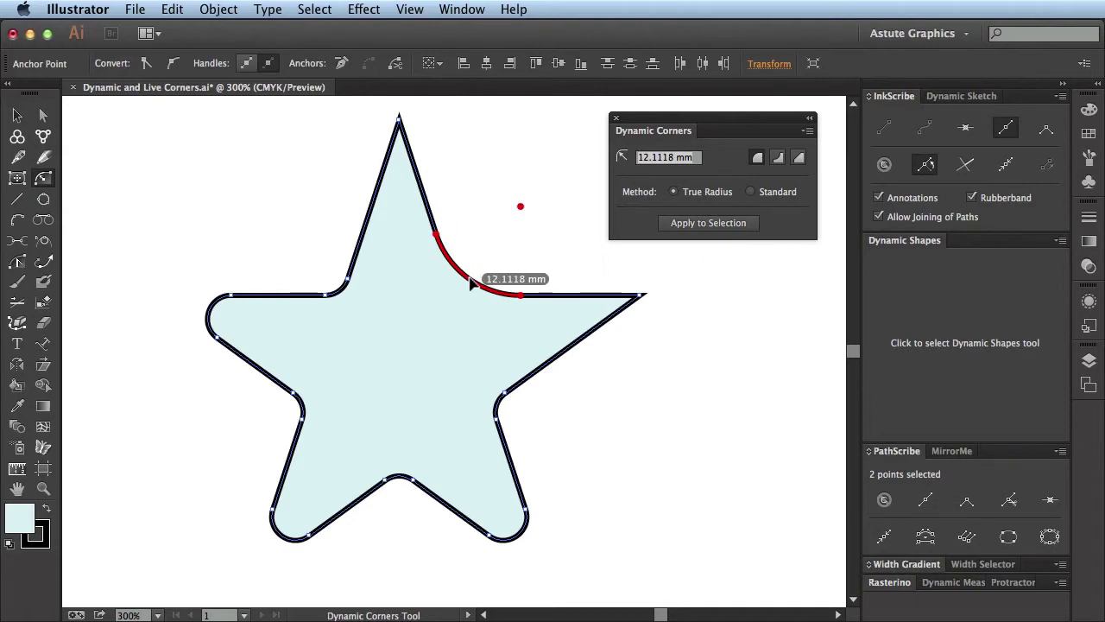
drag(471, 285, 506, 247)
click(459, 288)
click(444, 302)
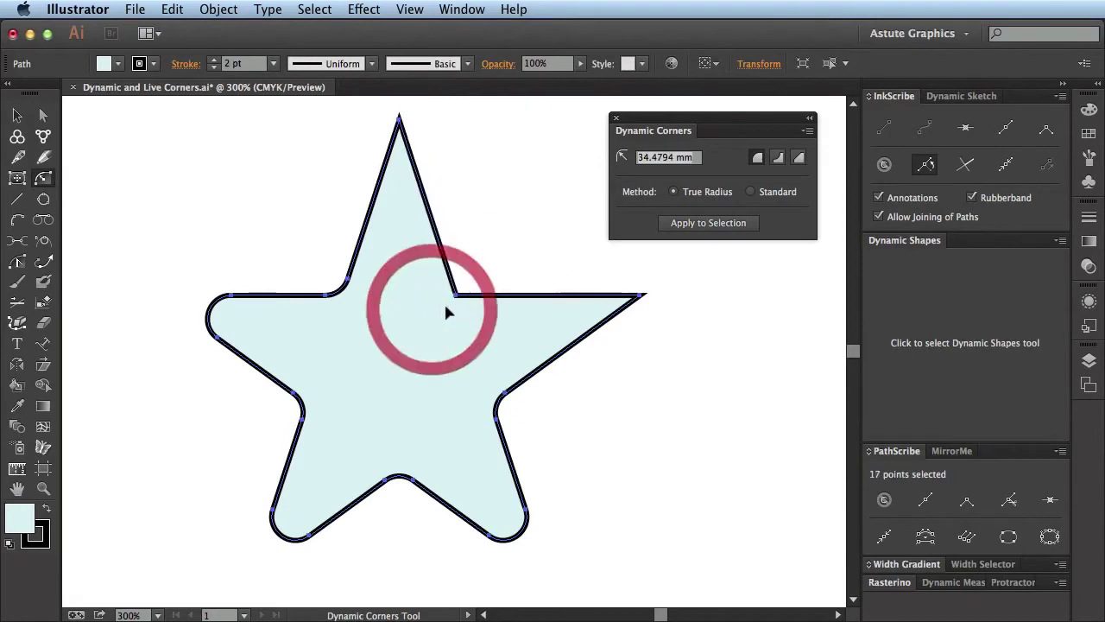
drag(330, 288, 329, 259)
click(357, 285)
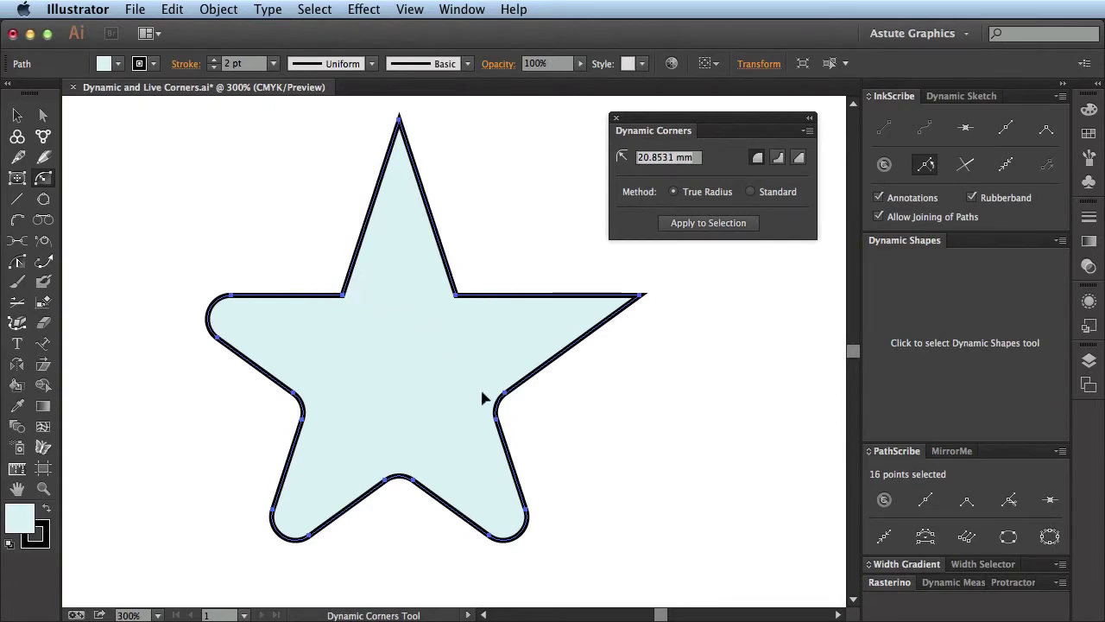
Round the inner corner between the top and upper-right tips with Dynamic Corners to about 13.86 mm
mouse_move(464, 290)
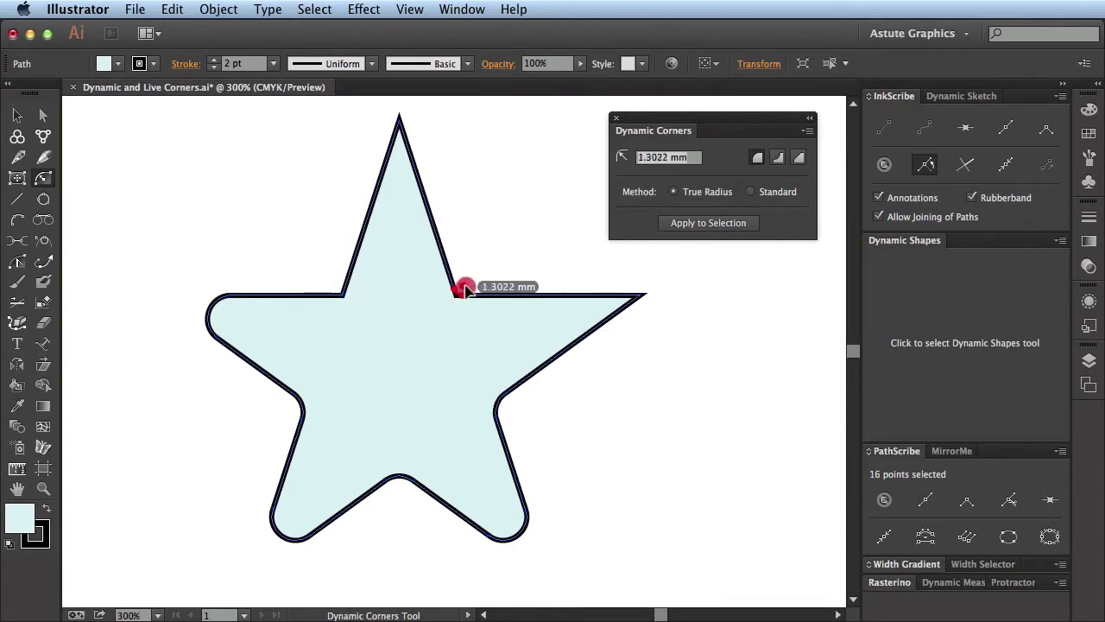
drag(464, 290, 530, 196)
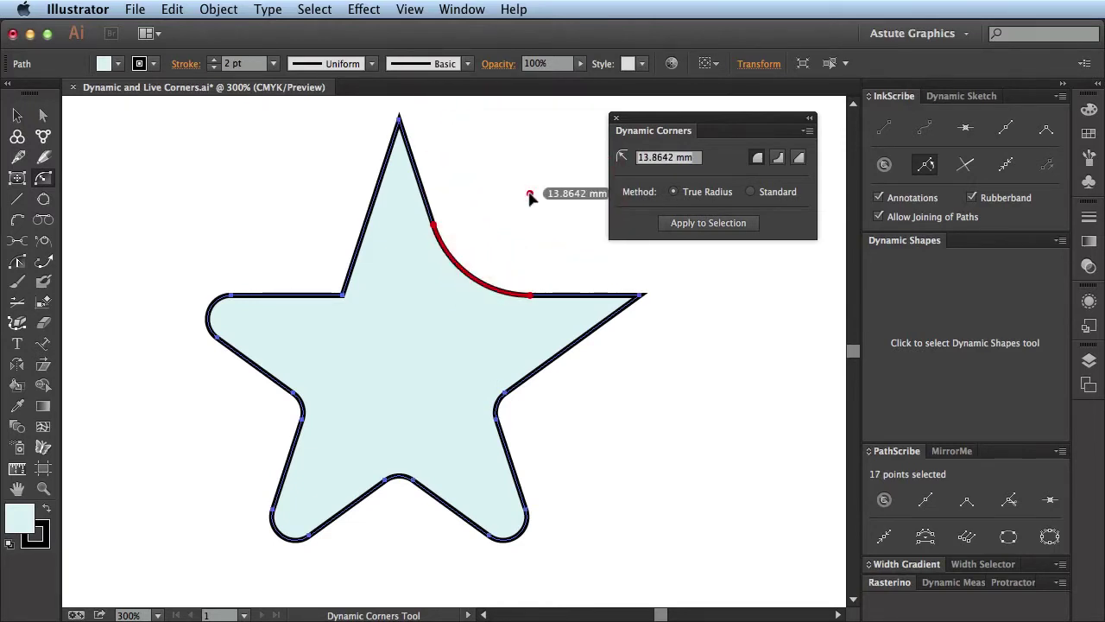
Select the large inner curve with Direct Selection and reduce its live corner radius to about 13.29 mm
click(43, 114)
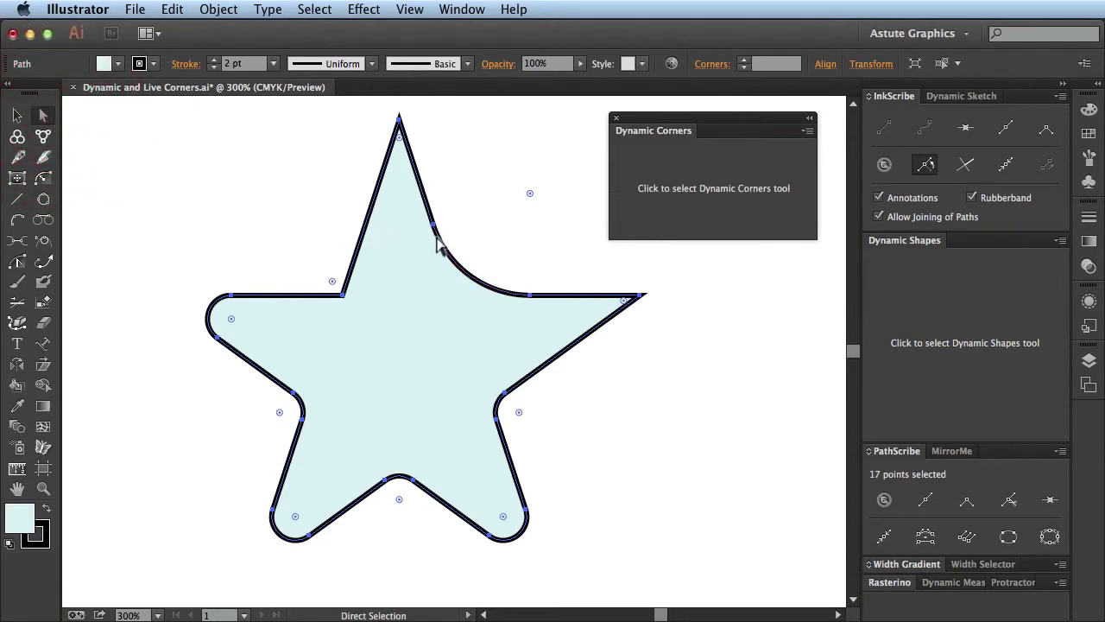
click(475, 233)
click(468, 274)
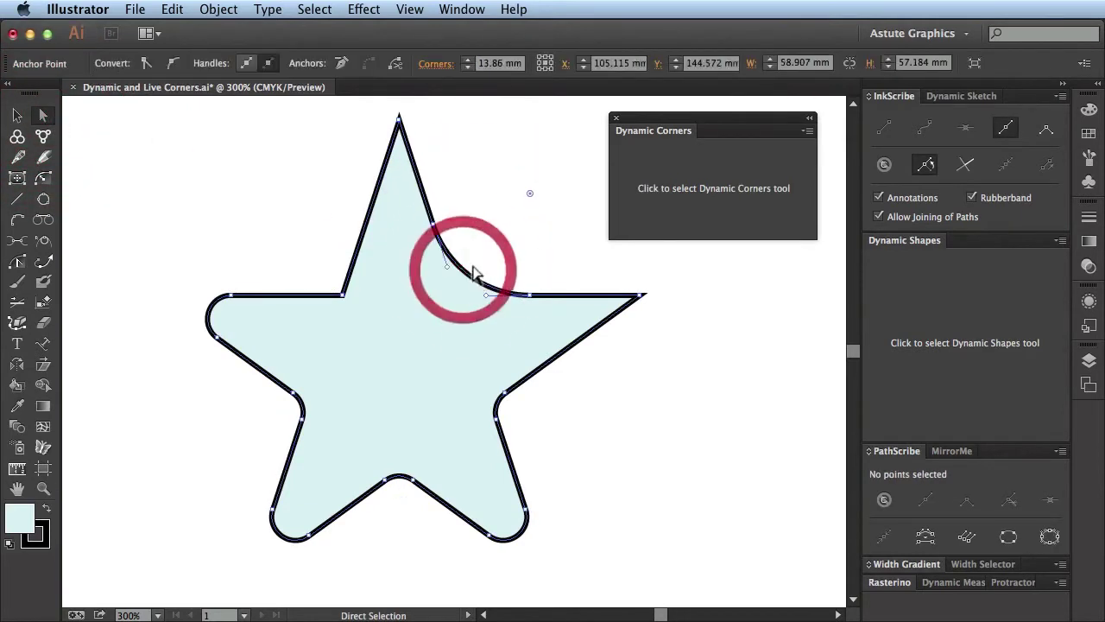
mouse_move(531, 195)
mouse_down()
mouse_move(486, 254)
mouse_move(555, 180)
mouse_move(486, 259)
mouse_move(535, 212)
mouse_up()
click(528, 199)
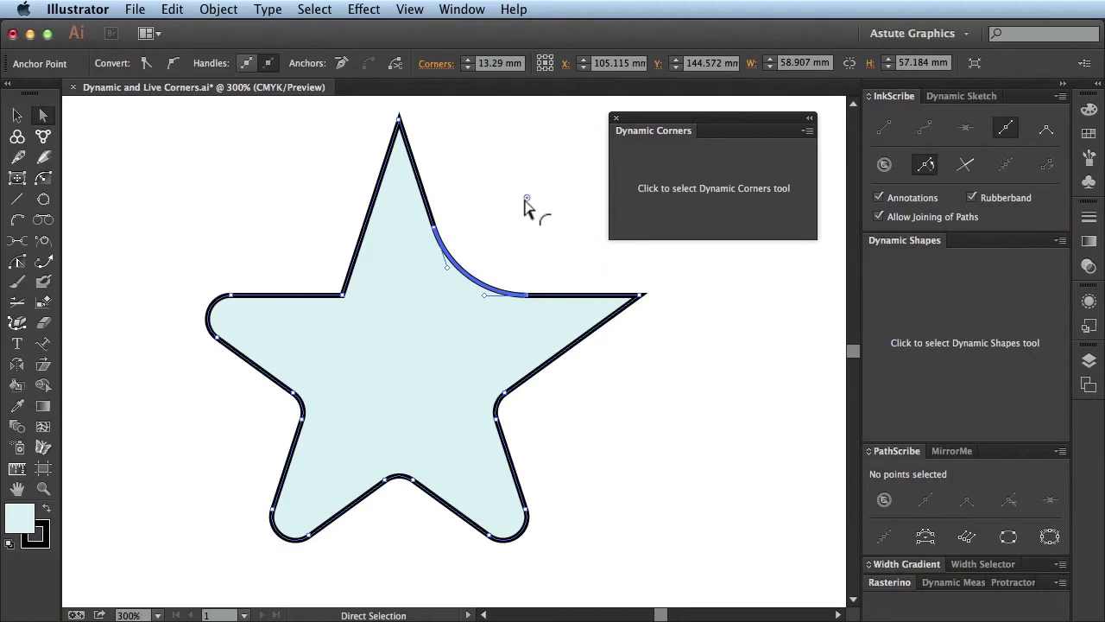
Reactivate the Dynamic Corners tool and convert the star path's existing rounded corners to dynamic corners
click(639, 163)
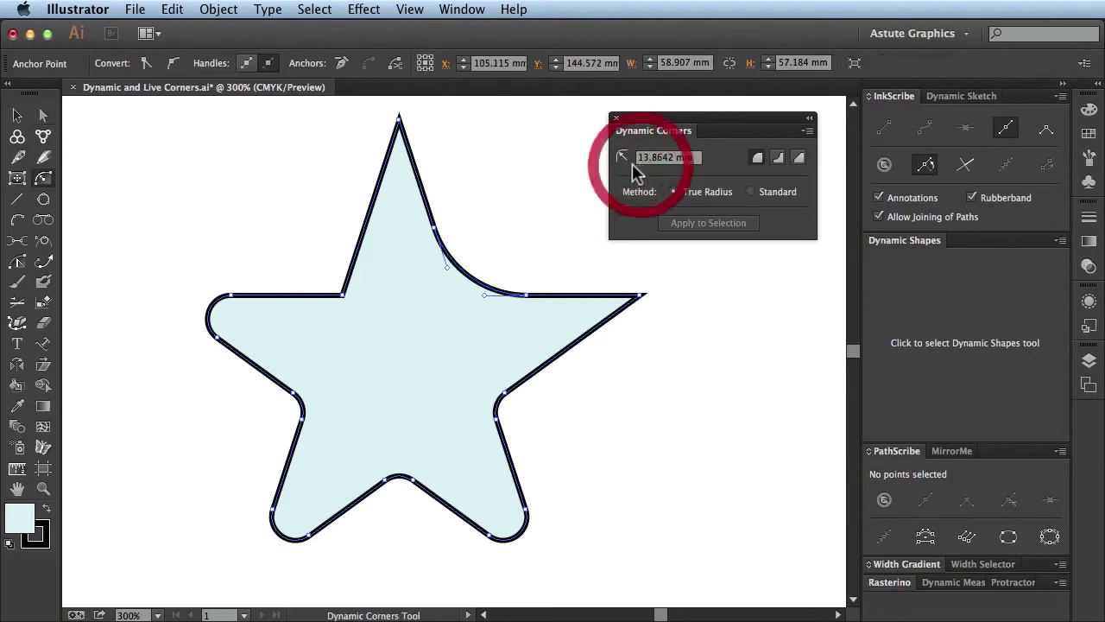
click(808, 131)
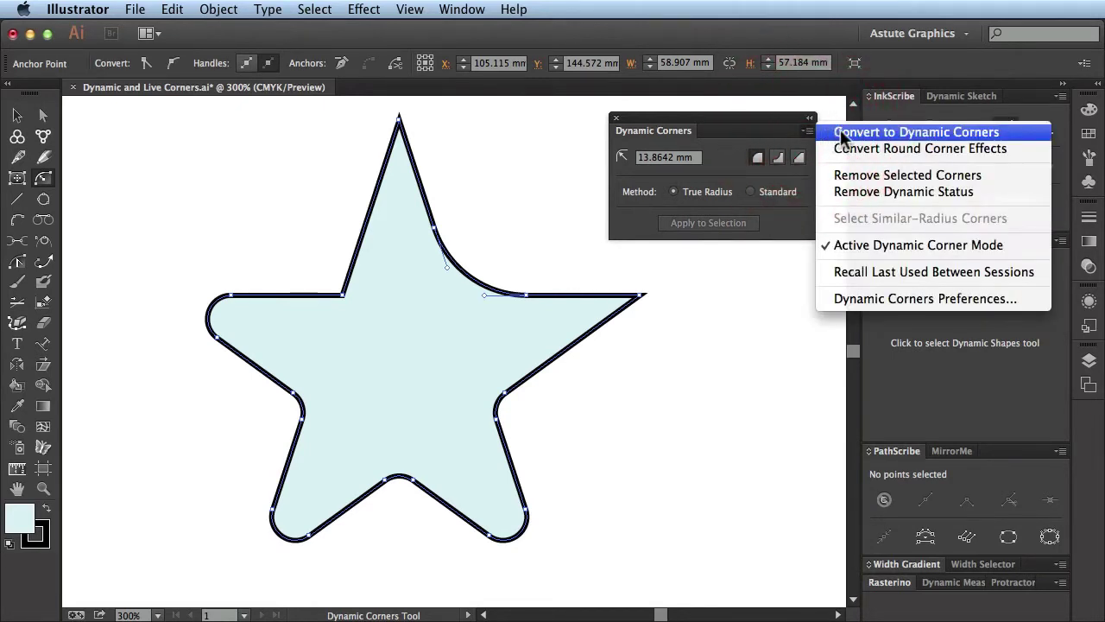
click(841, 134)
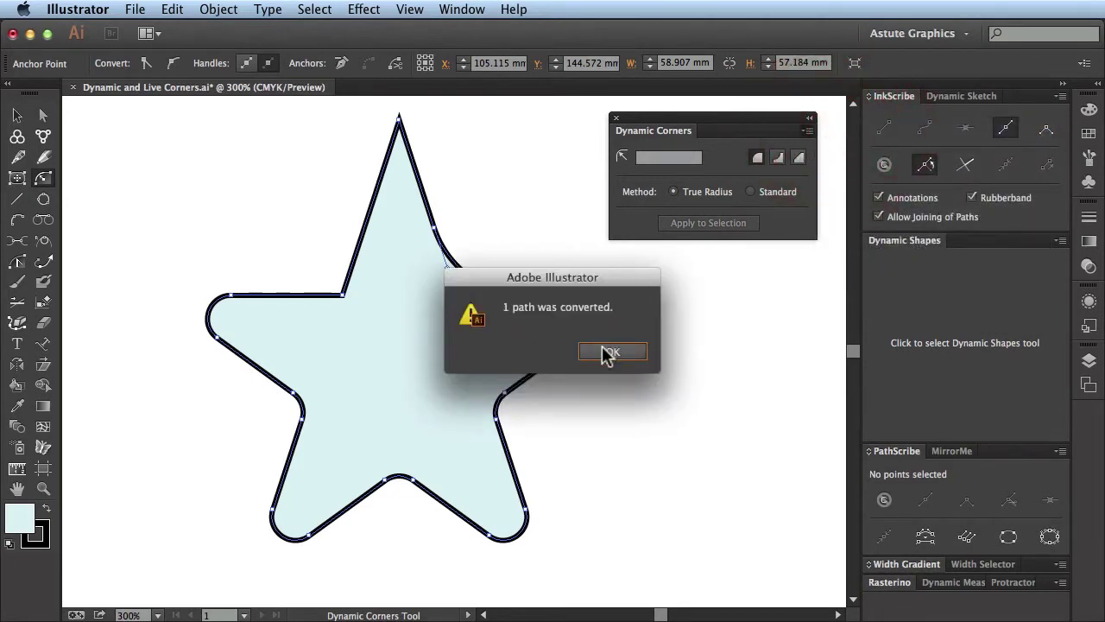
click(608, 354)
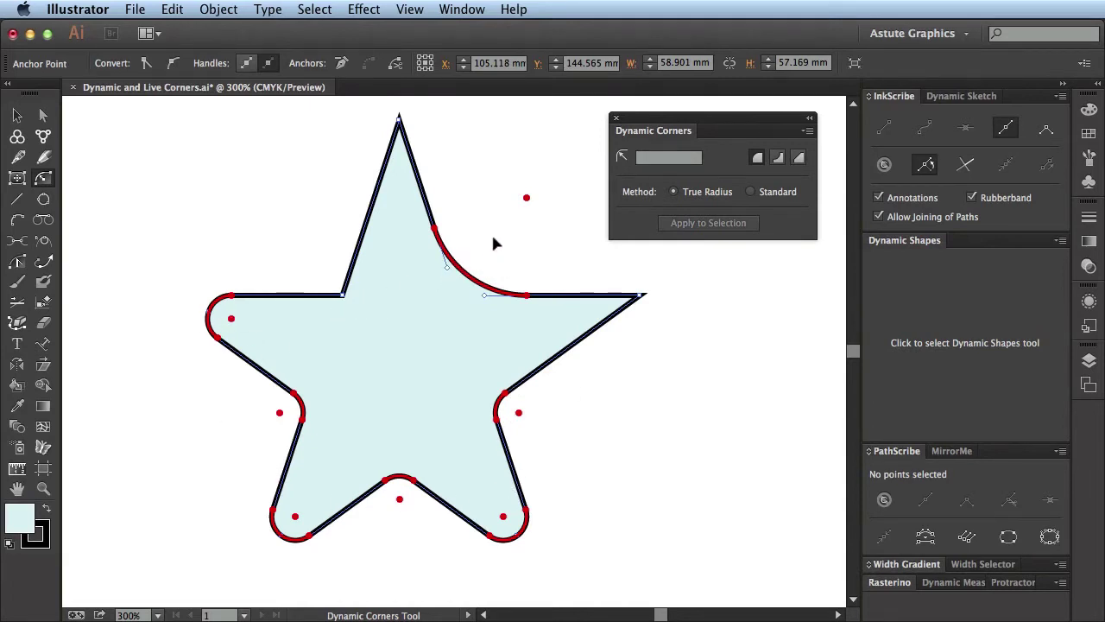
Return all of the star's converted dynamic corners to sharp points with the Dynamic Corners tool
mouse_move(526, 201)
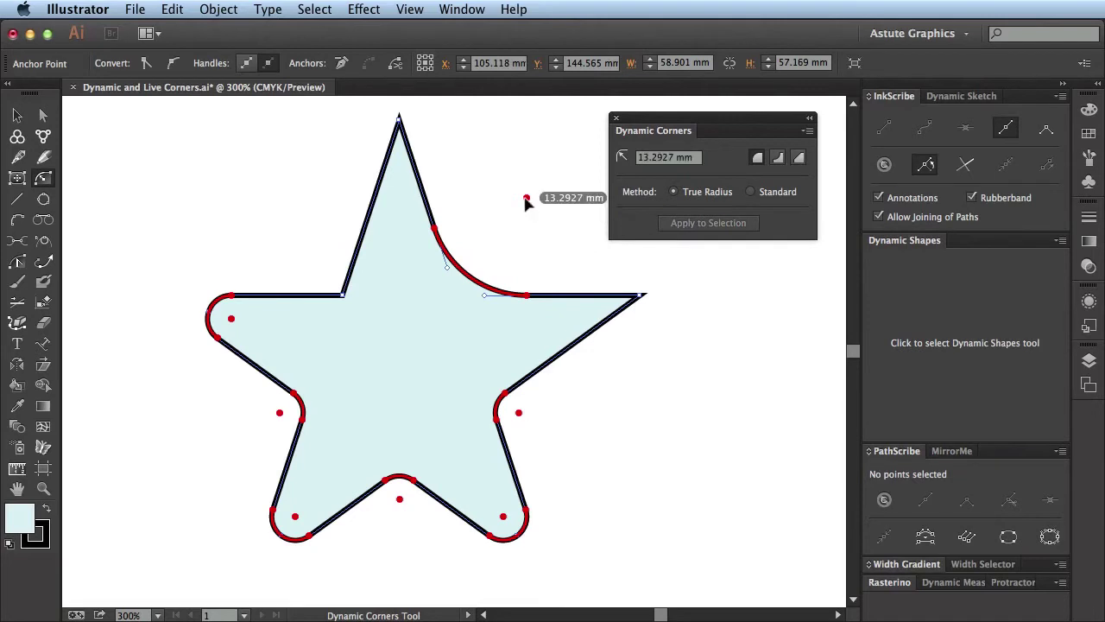
drag(526, 201, 387, 324)
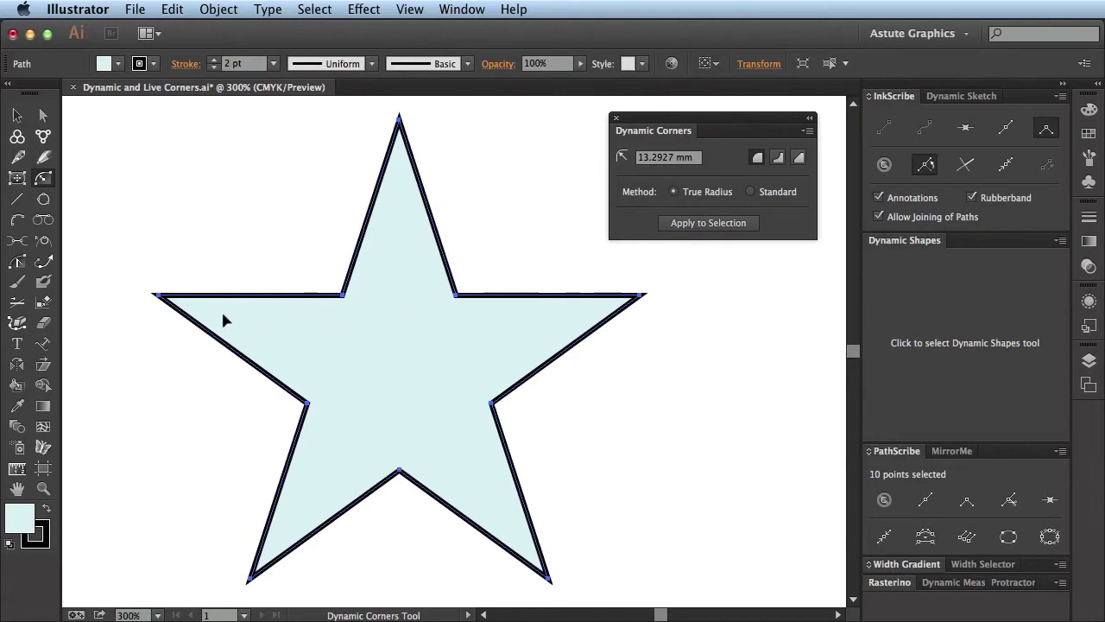
Round the left tip to about 3.05 mm and the upper-right, lower-right and bottom inner corners to about 20.29, 8.45 and 11.65 mm
mouse_move(164, 300)
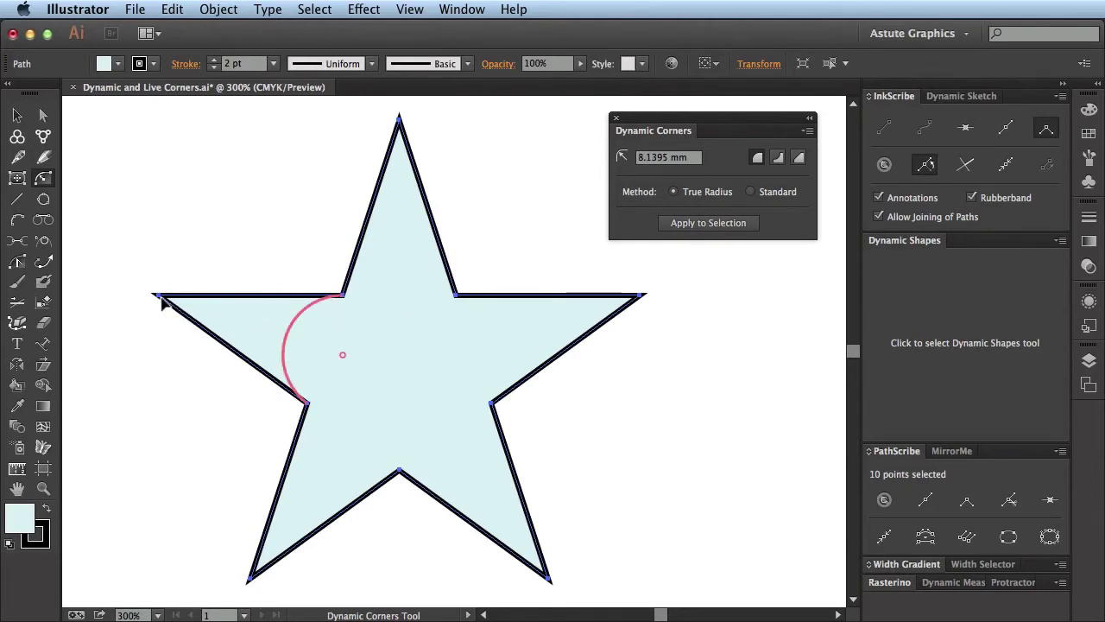
drag(164, 300, 222, 316)
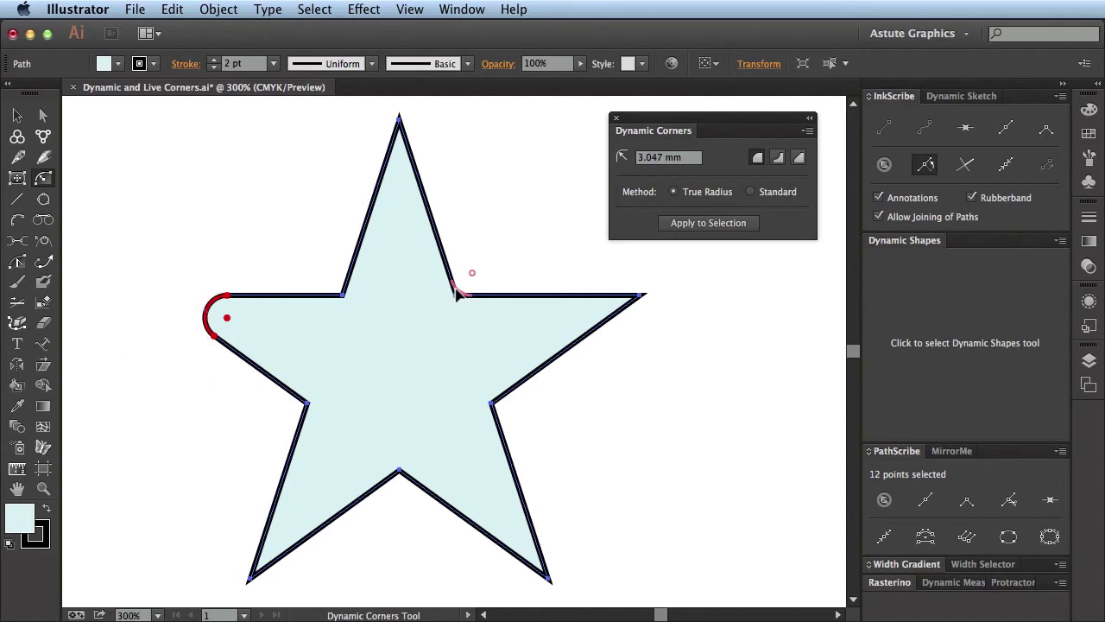
drag(458, 294, 563, 144)
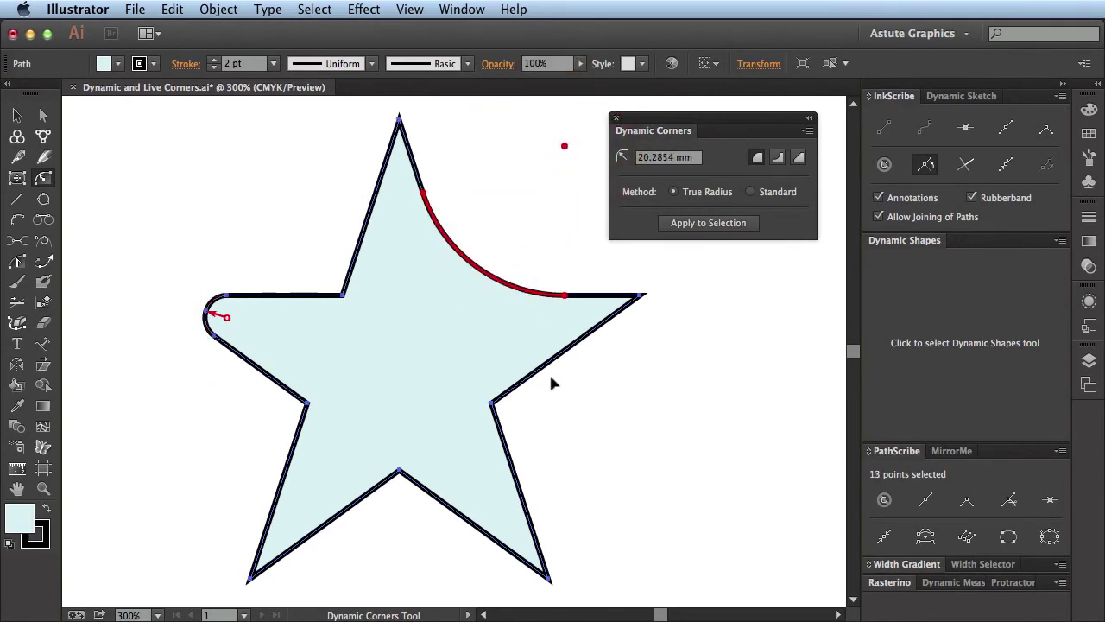
drag(494, 403, 563, 427)
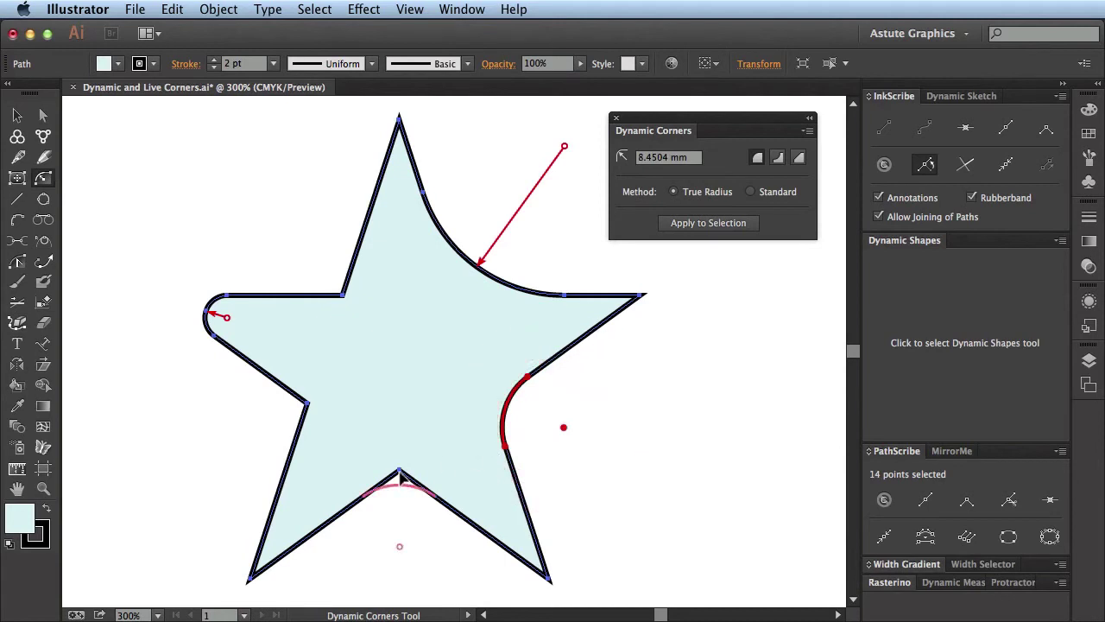
drag(399, 473, 399, 575)
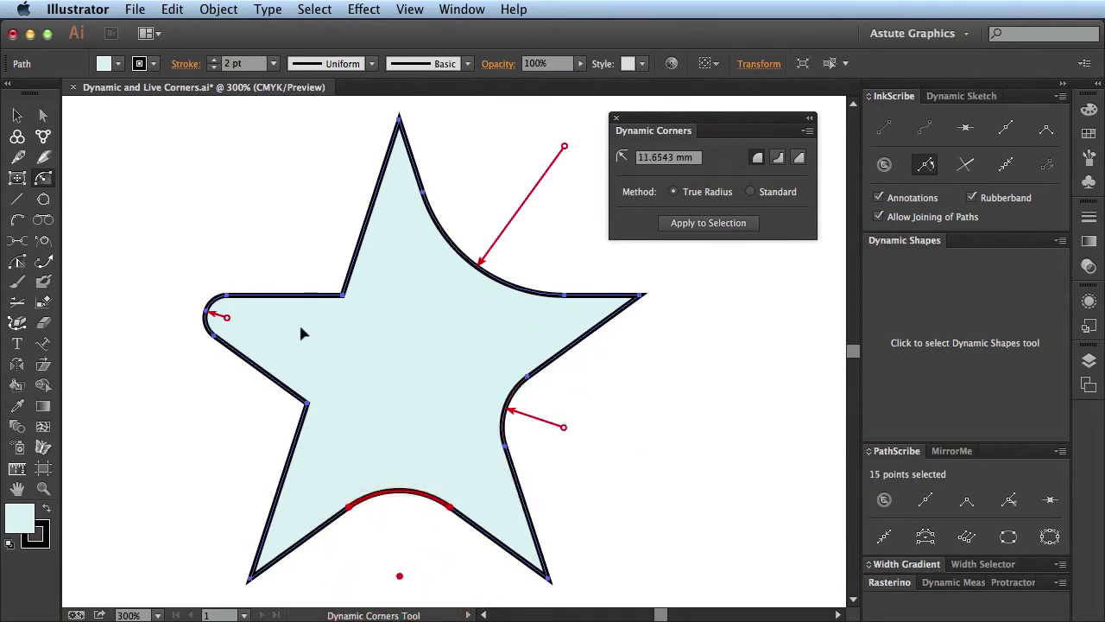
Reduce the left tip and upper-right inner corner together, the latter to about 7.56 mm, and the lower-right inner corner to about 1.95 mm
drag(161, 124, 585, 377)
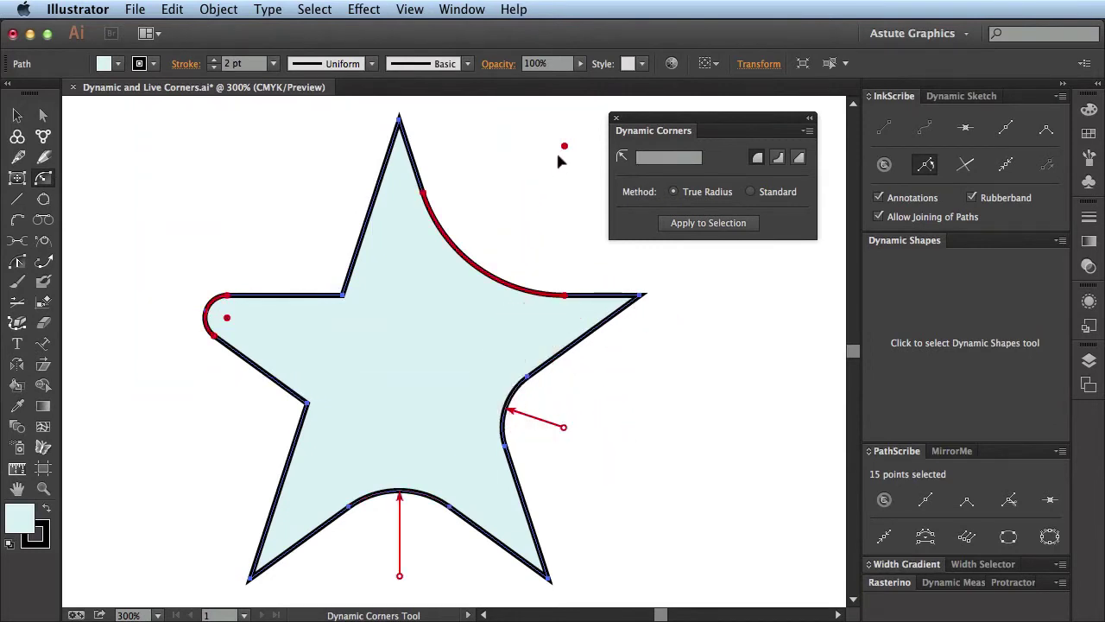
drag(564, 146, 501, 239)
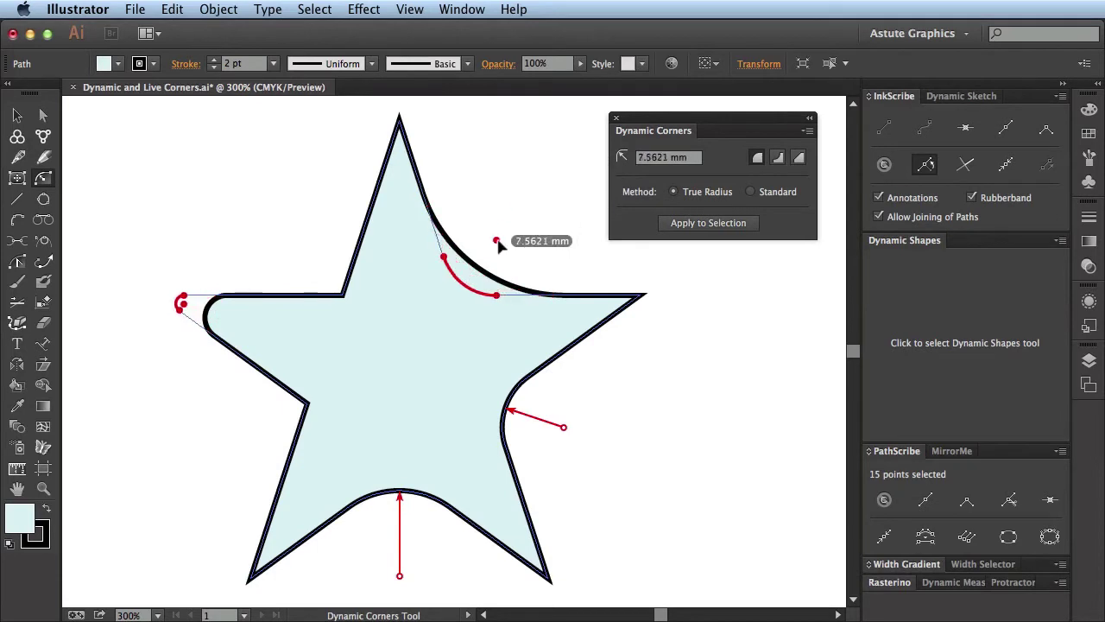
drag(599, 382, 516, 501)
drag(566, 434, 507, 417)
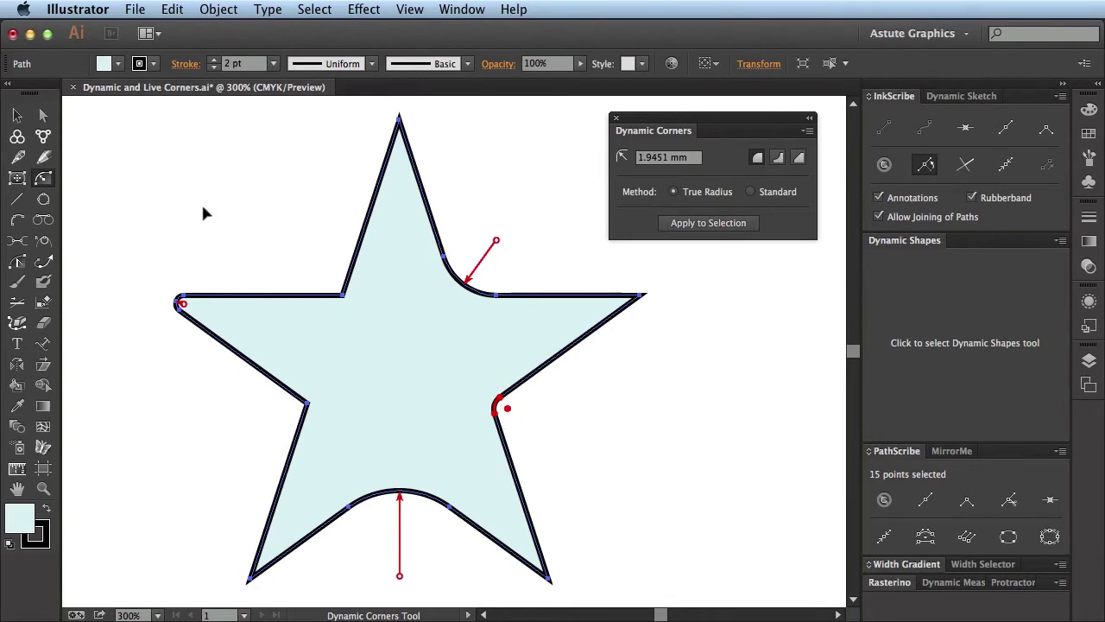
Switch to Direct Selection and undo the recent corner edits back to the sharp-cornered star
click(43, 114)
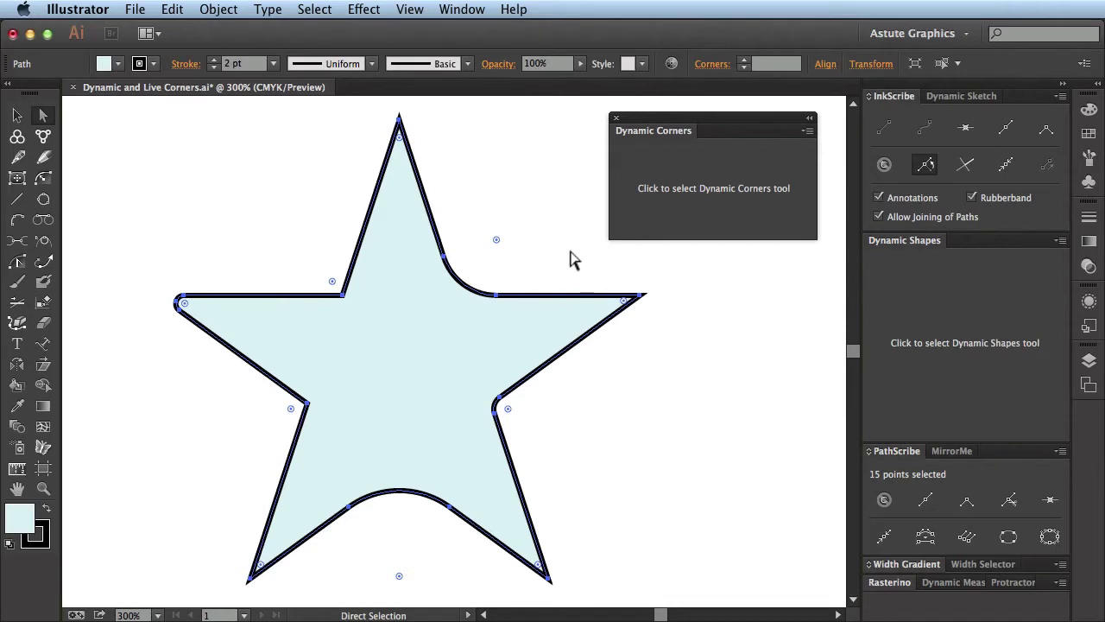
key(super+z)
key(super+z)
key(super+z)
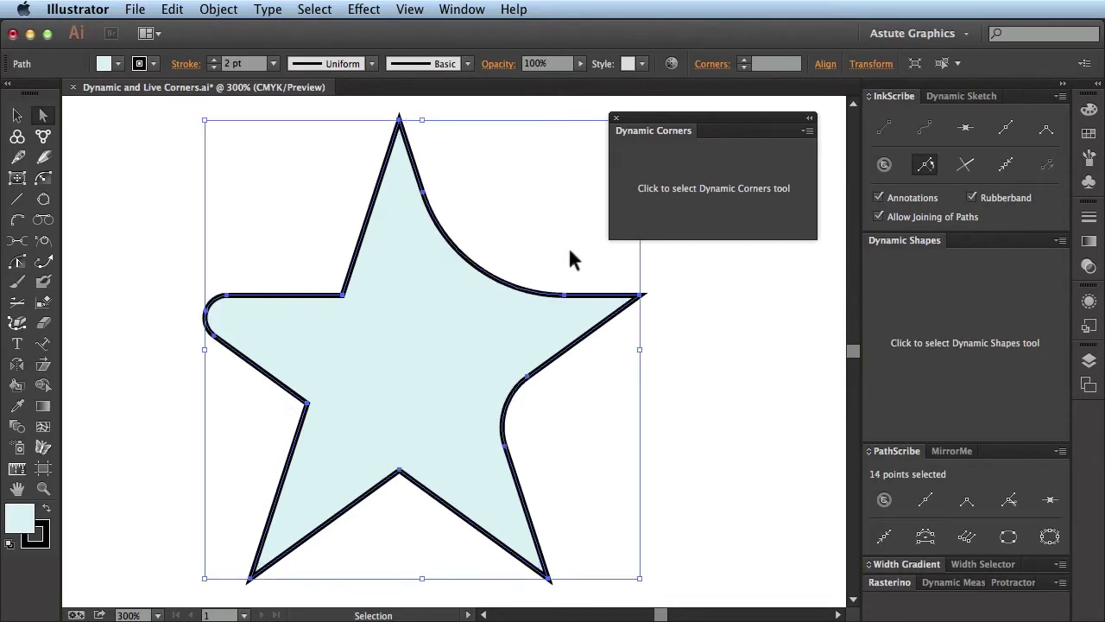
key(super+z)
key(super+z)
key(super+z)
key(super+z)
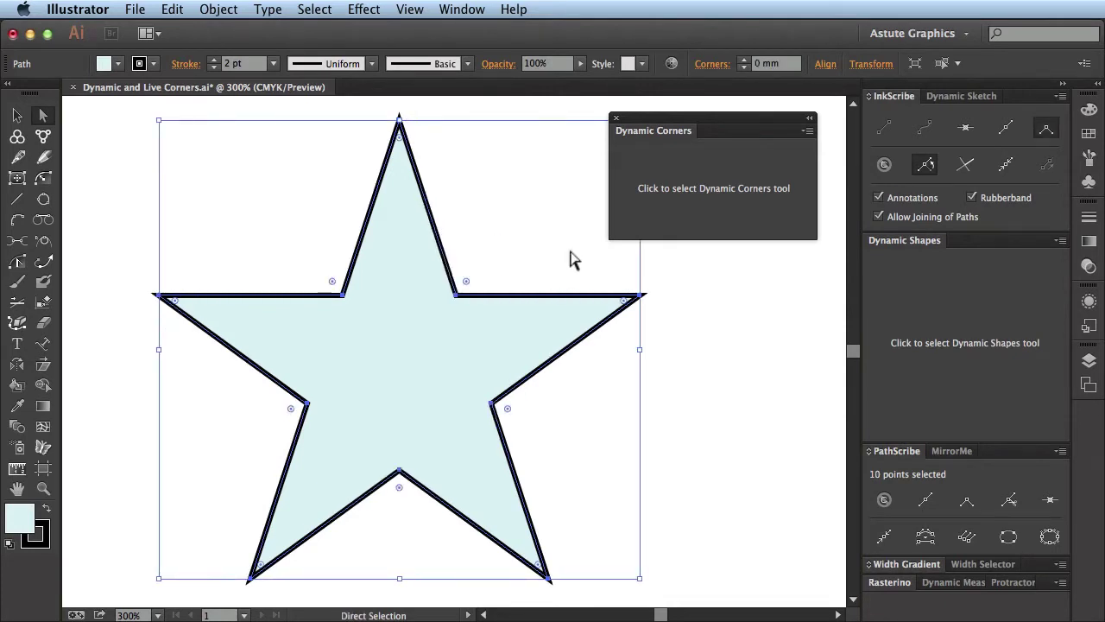
key(super+z)
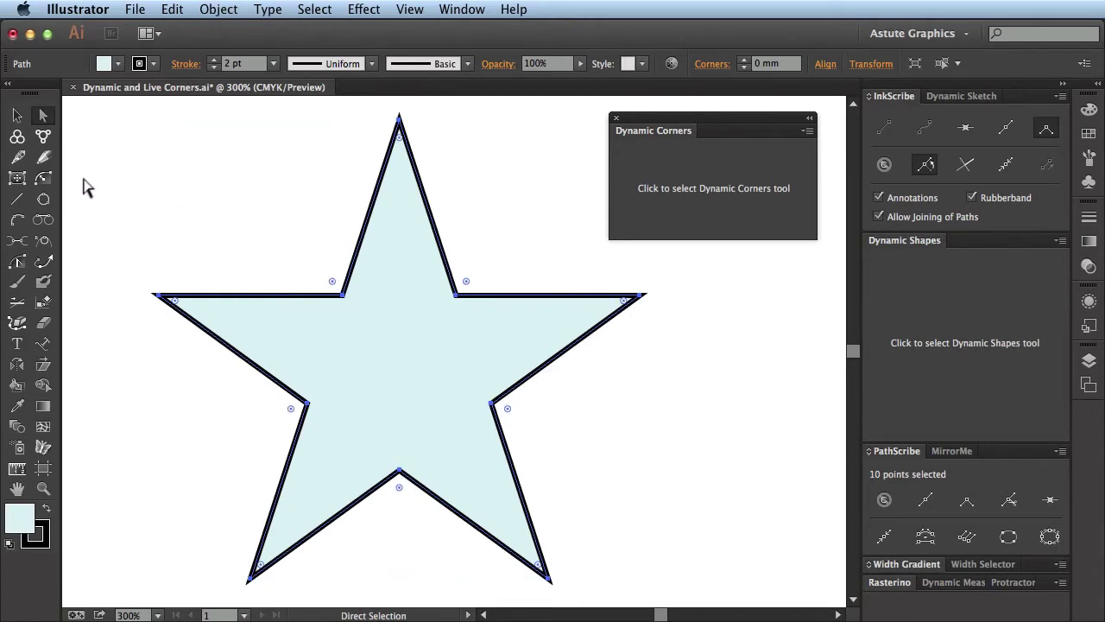
Activate the star as a dynamic shape and increase its number of points to 17
click(18, 178)
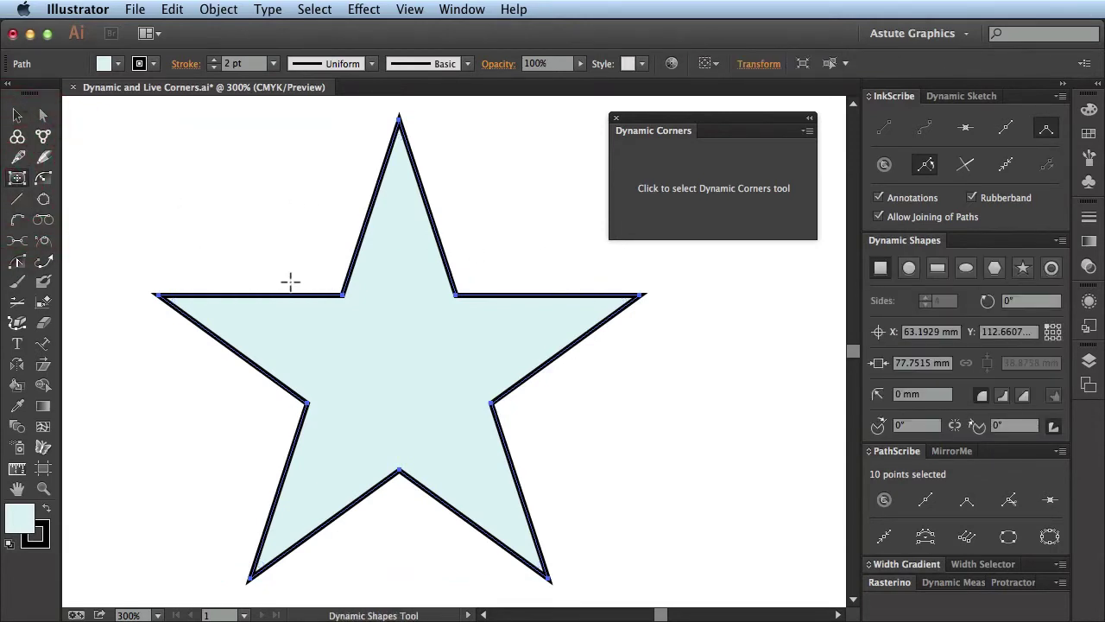
click(344, 295)
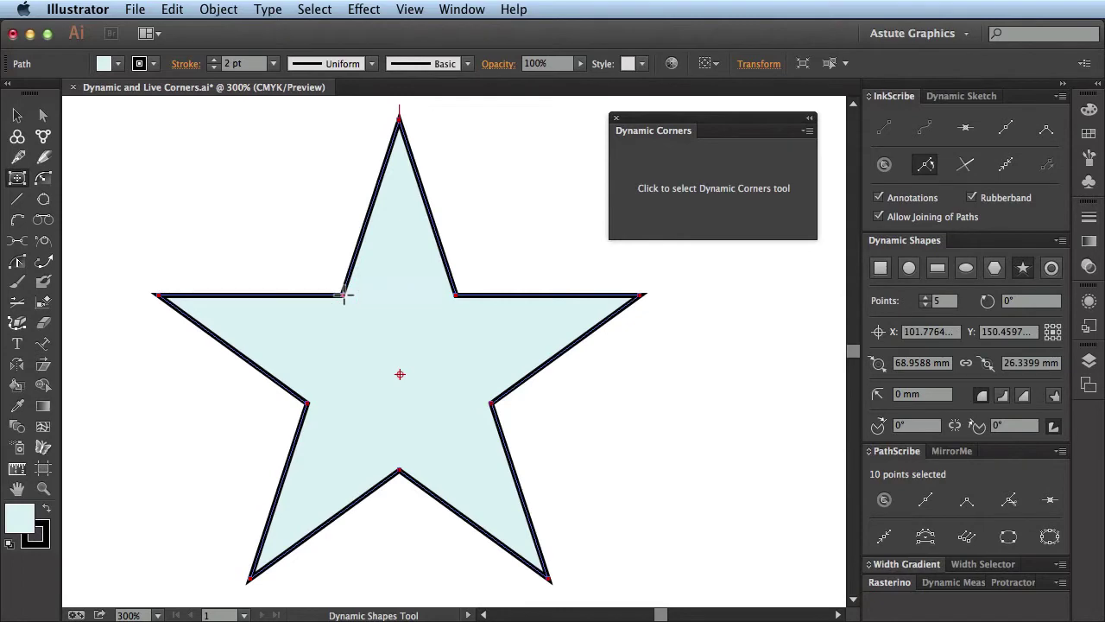
key(Up)
key(Up)
key(Up)
key(Up)
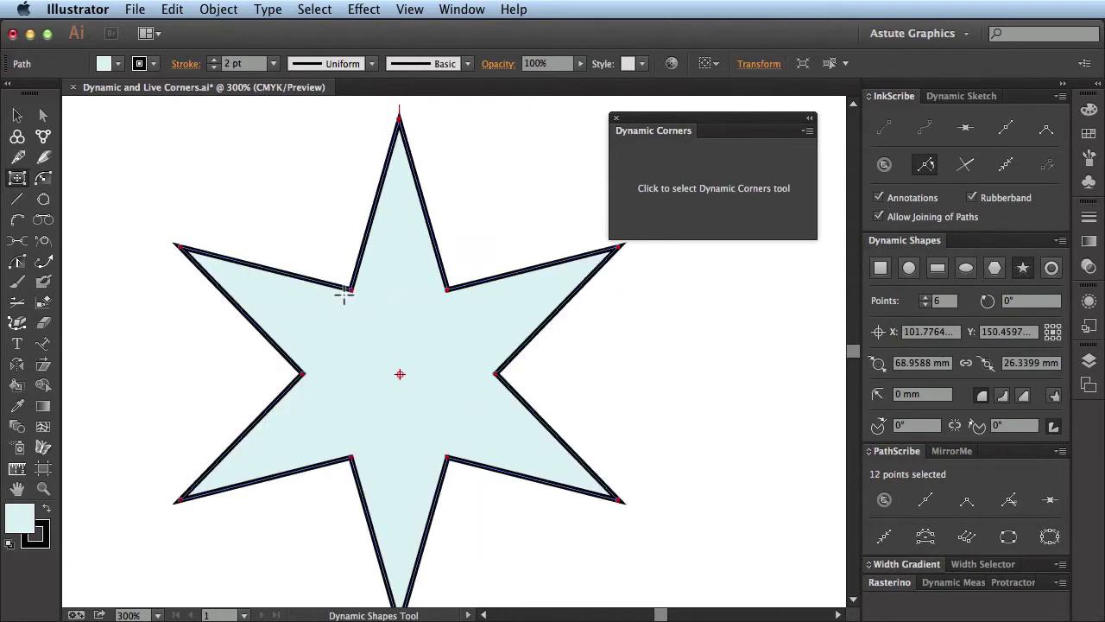
key(Up)
key(Up)
key(Up)
key(Up)
key(Up)
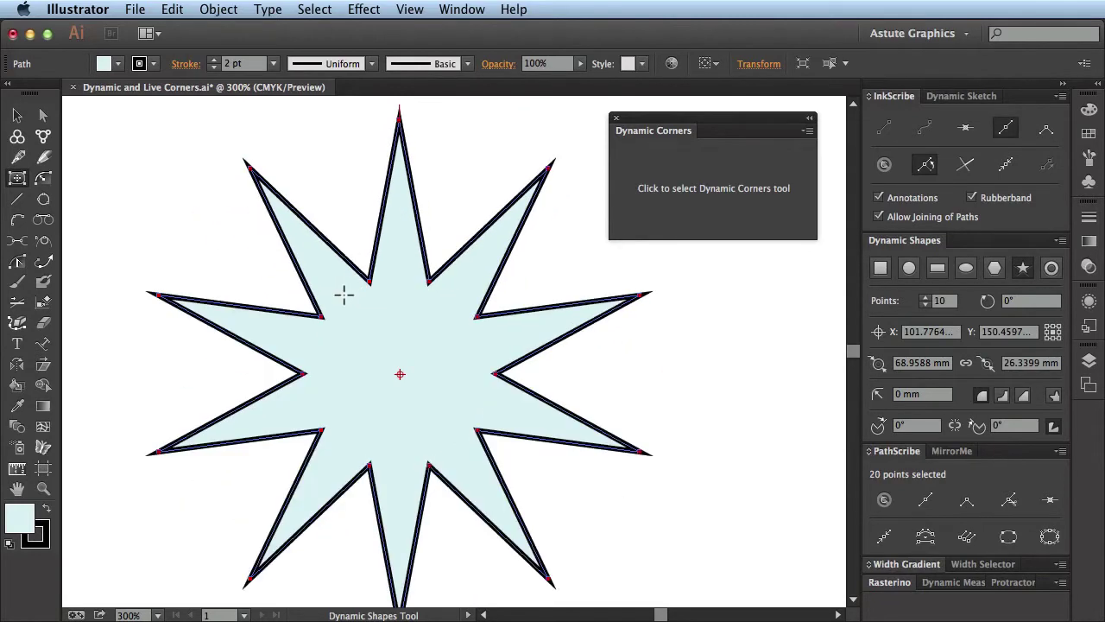
key(Up)
key(Up)
key(Up)
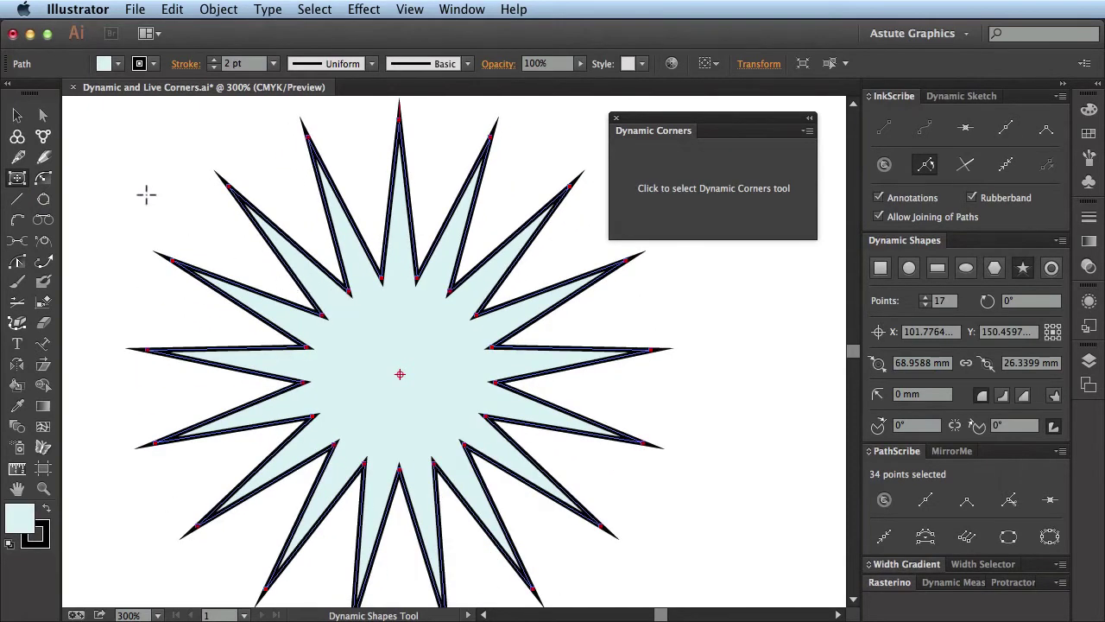
Round all corners of the 17-point star together to 1.76 mm using Live Corners
click(43, 114)
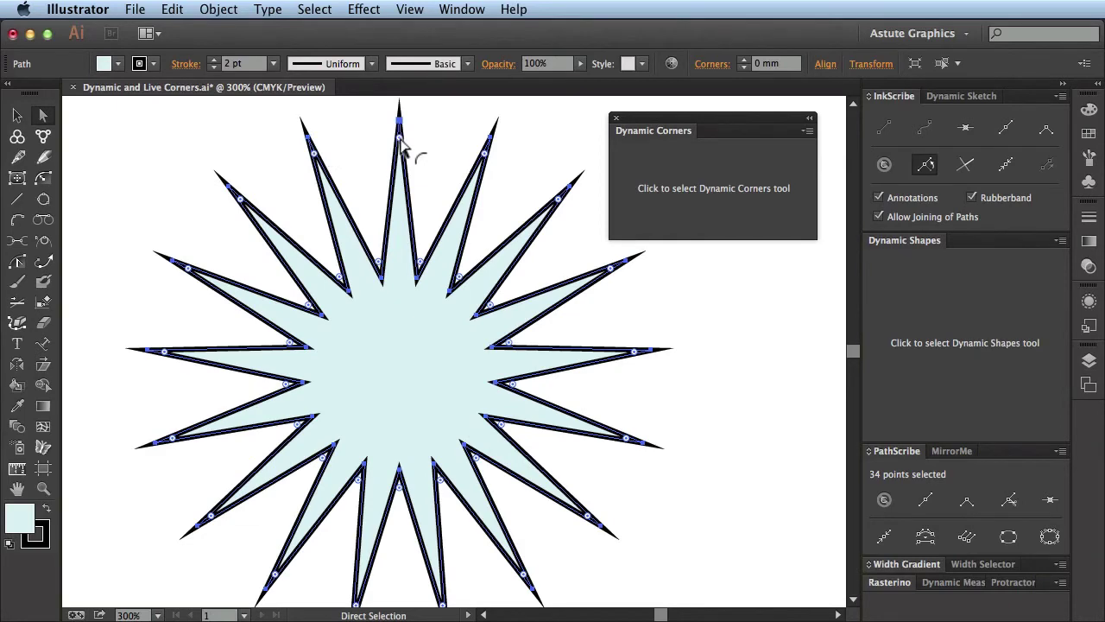
drag(400, 140, 397, 259)
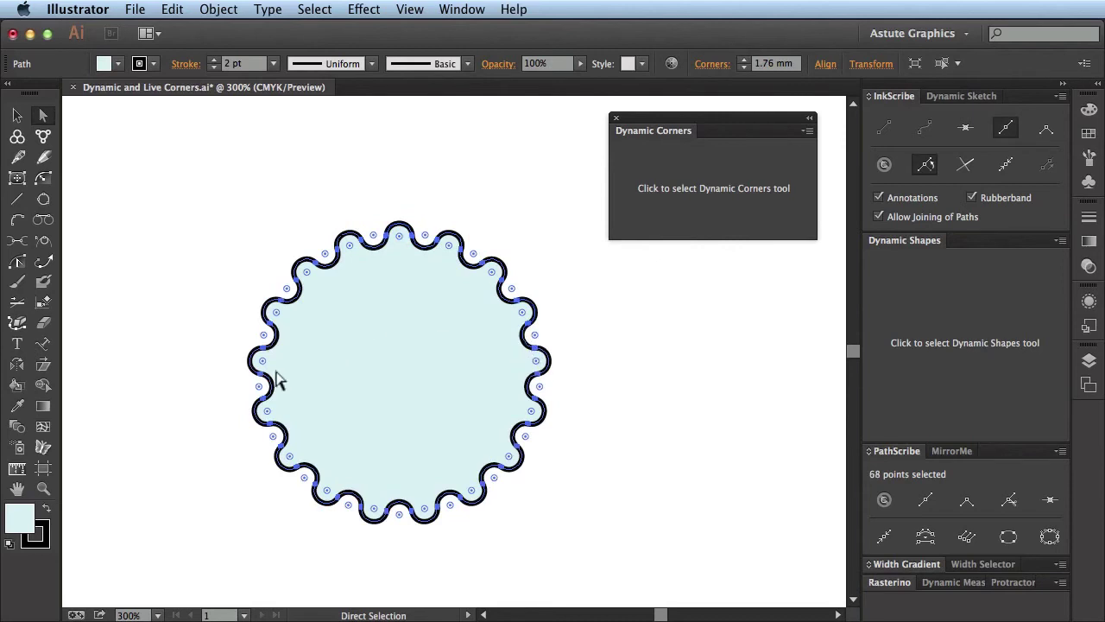
Try to enlarge the live corner radius further at the topmost lobe, viewing the gap between neighbouring curves up close
click(43, 488)
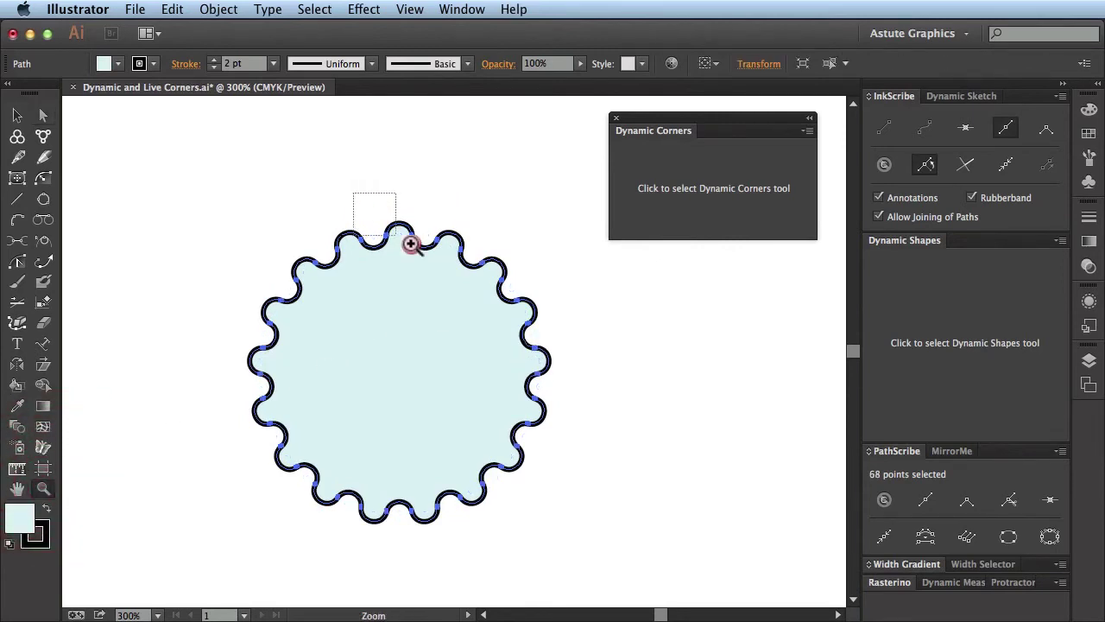
drag(411, 244, 431, 256)
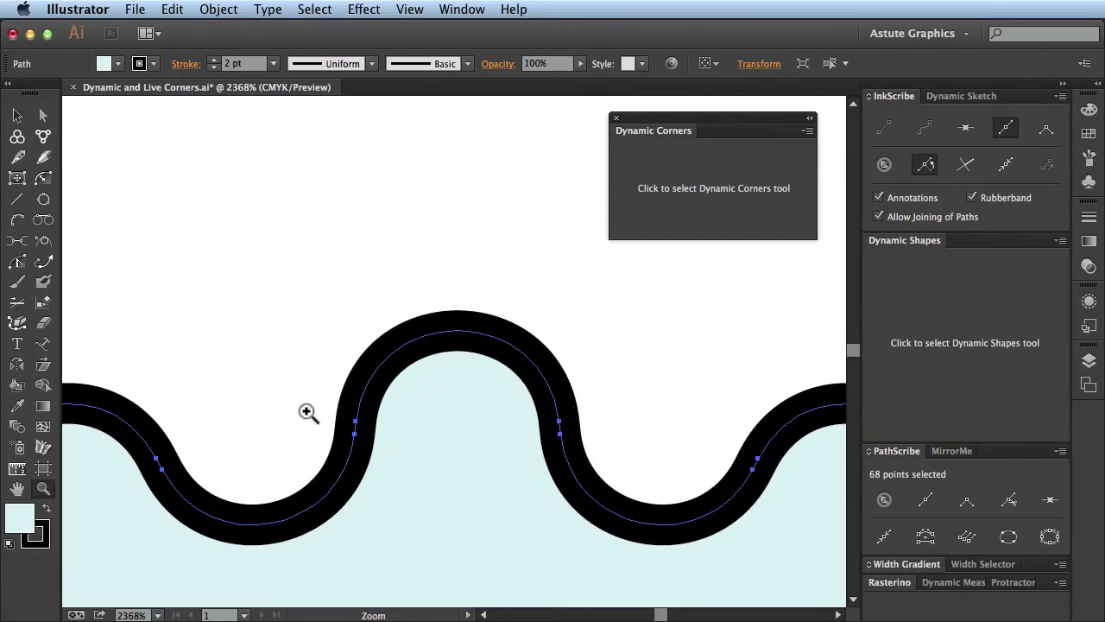
click(43, 115)
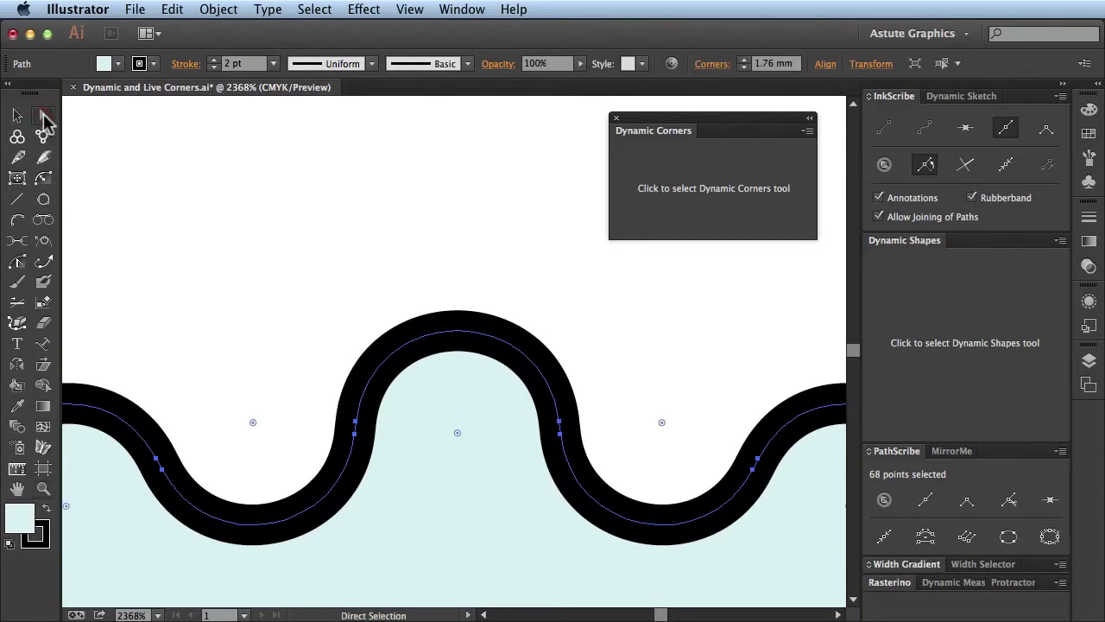
drag(457, 433, 434, 482)
click(457, 321)
drag(455, 436, 454, 515)
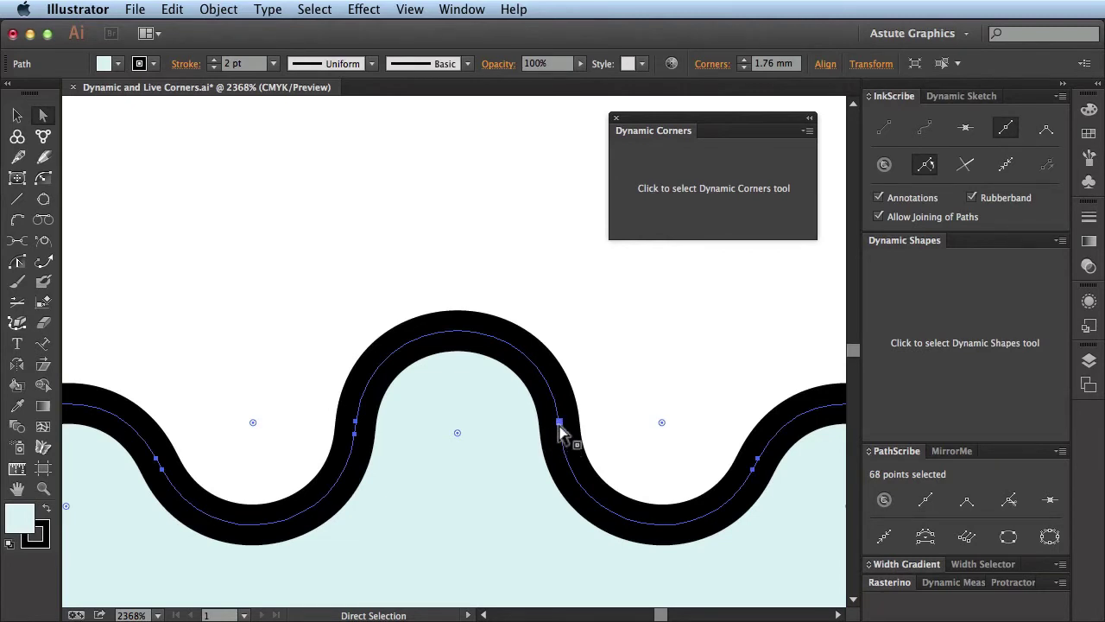
drag(457, 435, 452, 475)
Activate the Dynamic Corners tool and convert the wavy path's rounded corners to dynamic corners
click(720, 220)
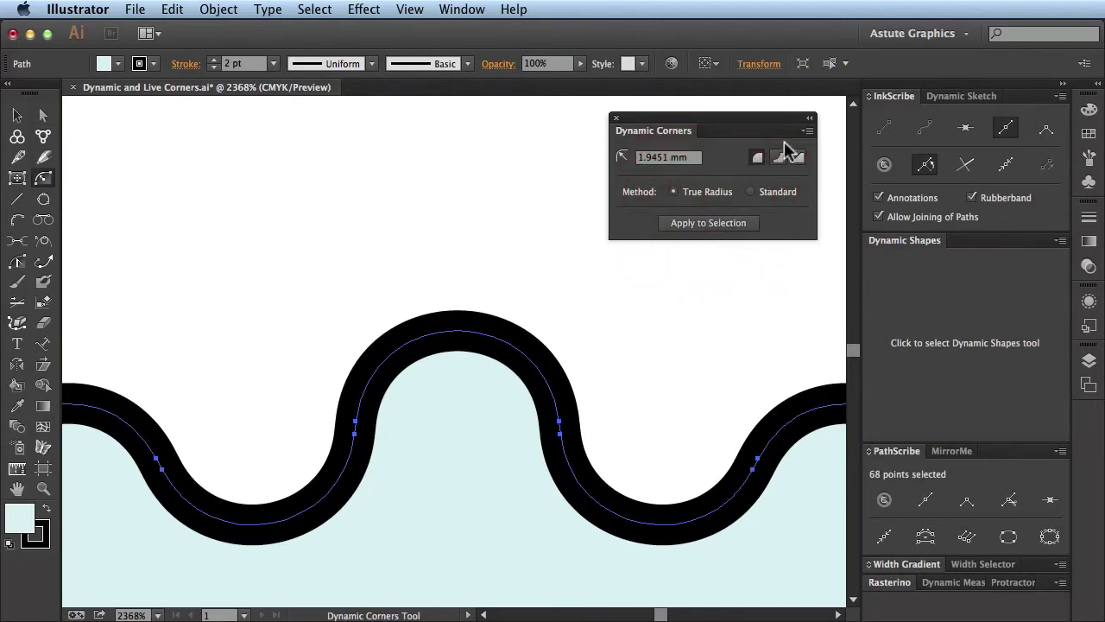
click(808, 130)
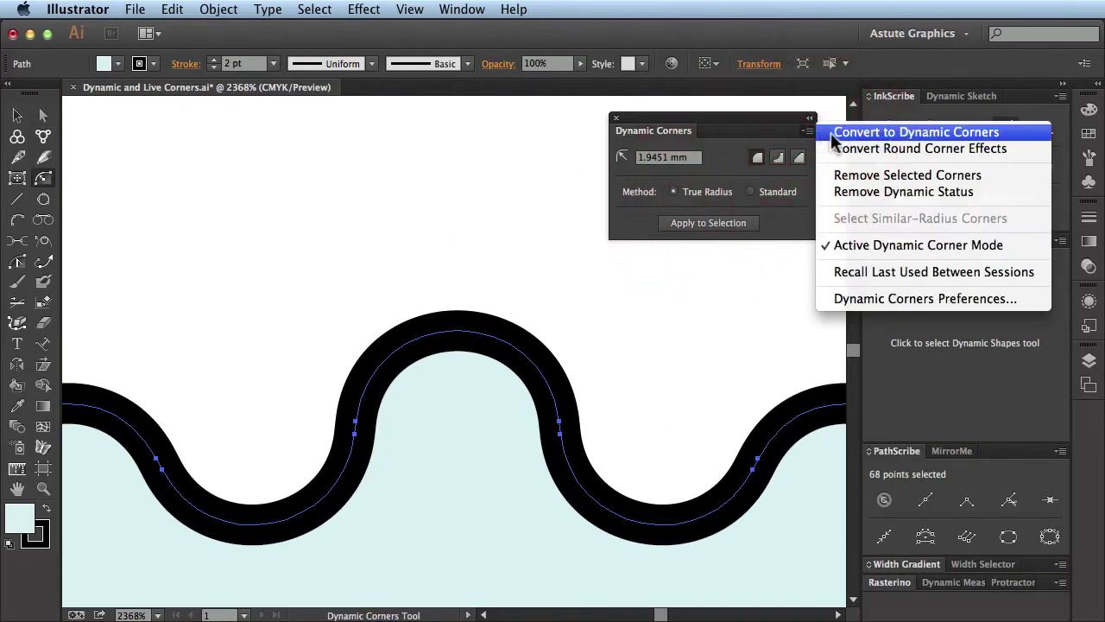
click(848, 140)
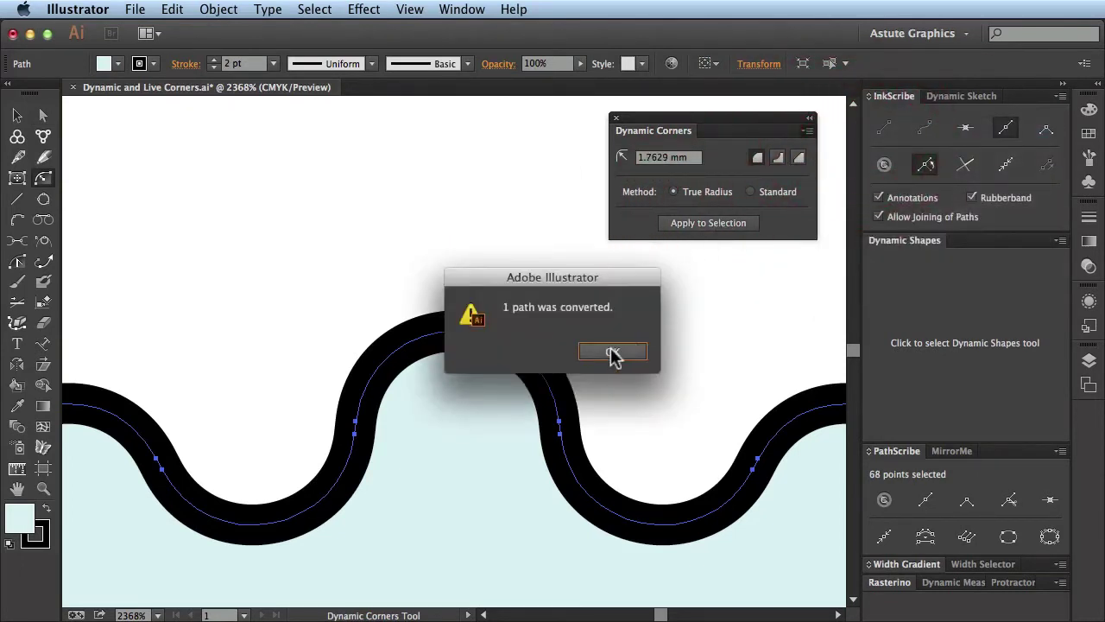
click(611, 351)
Enlarge all the converted corners together to about 1.78 mm so that adjacent curves meet
mouse_move(460, 436)
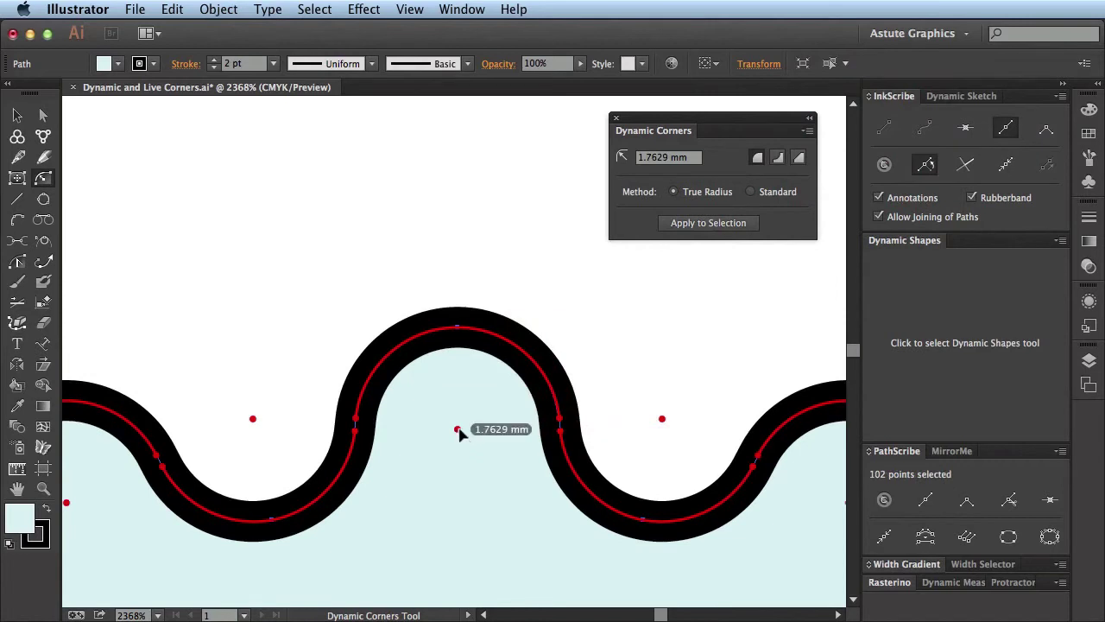
drag(459, 432, 458, 441)
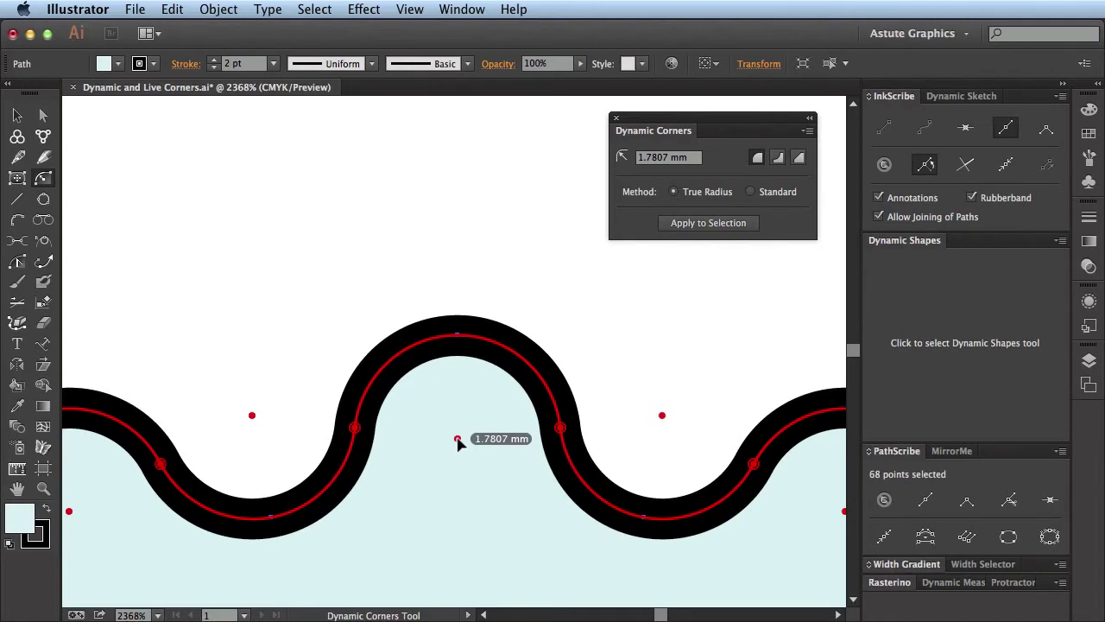
drag(458, 442, 444, 469)
Sharpen only the topmost corner to 0 mm and restore its rounding to about 1.78 mm
click(457, 438)
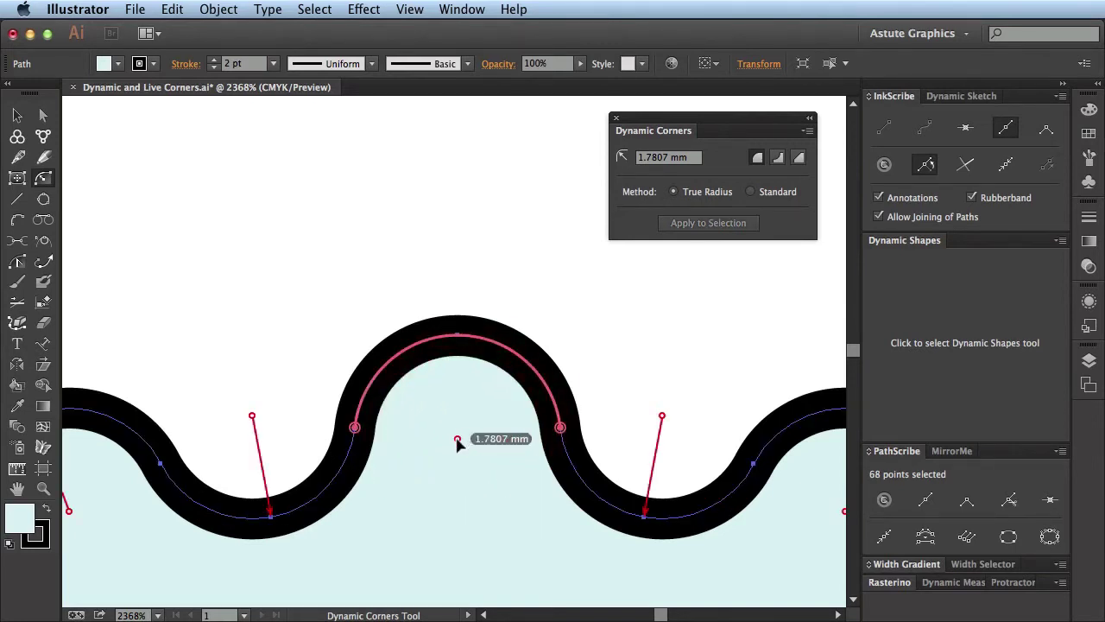
drag(456, 440, 458, 444)
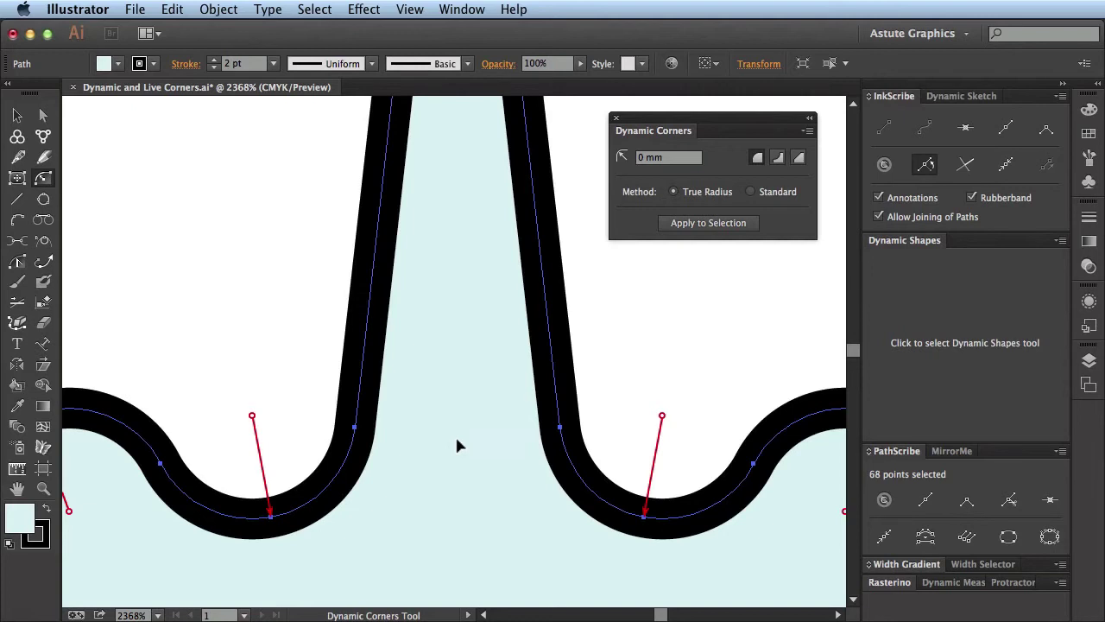
double_click(458, 442)
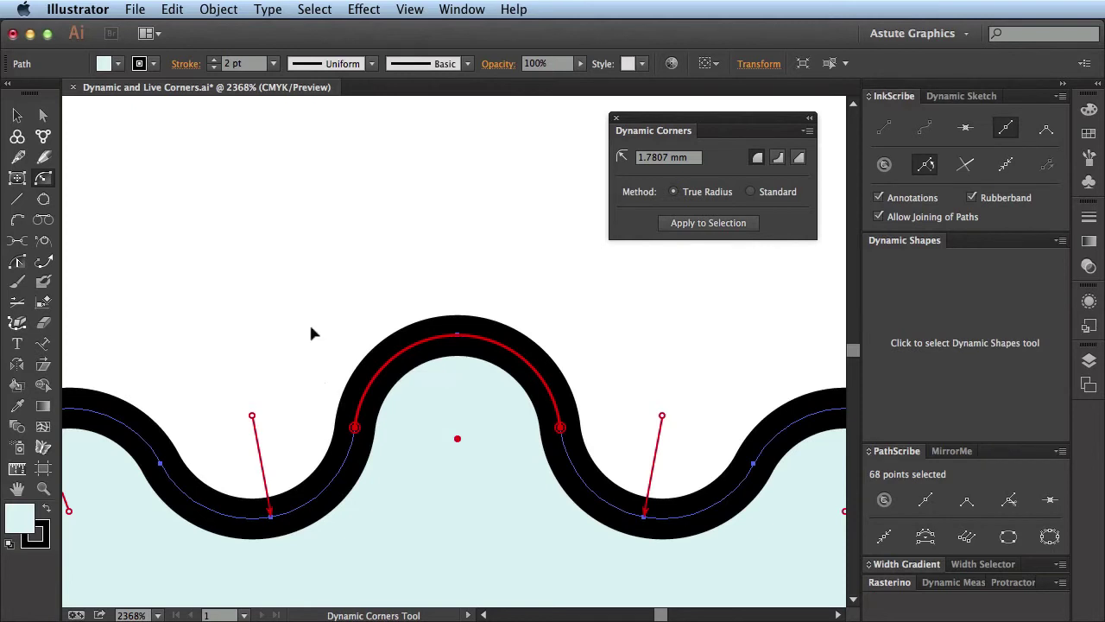
Adjust the wavy path's live corner radii together from the topmost lobe using Direct Selection
click(44, 114)
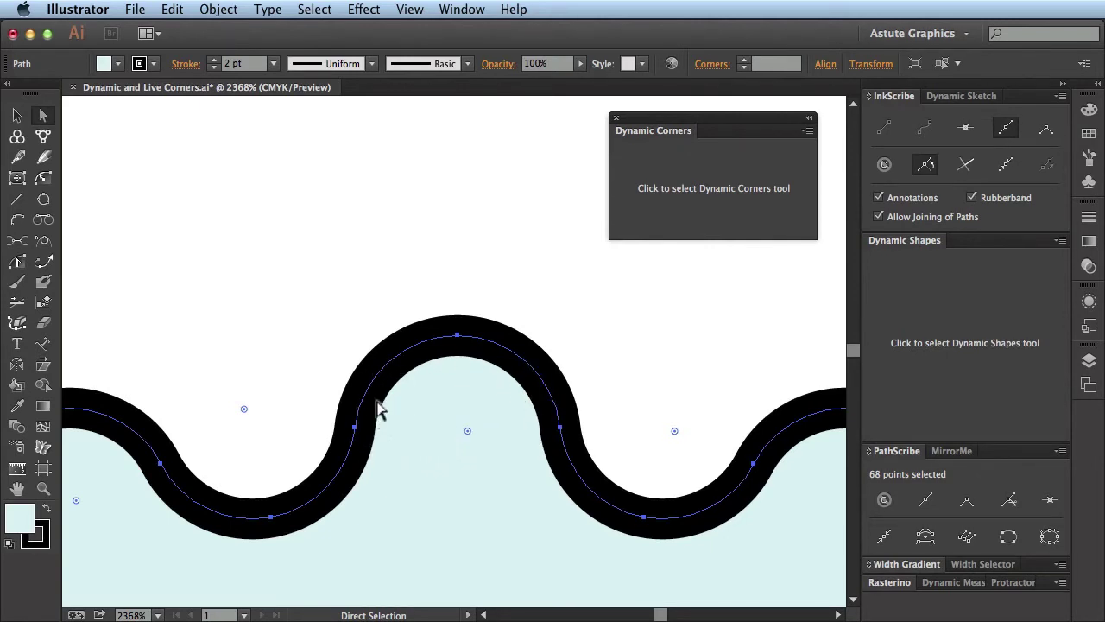
drag(468, 425, 567, 376)
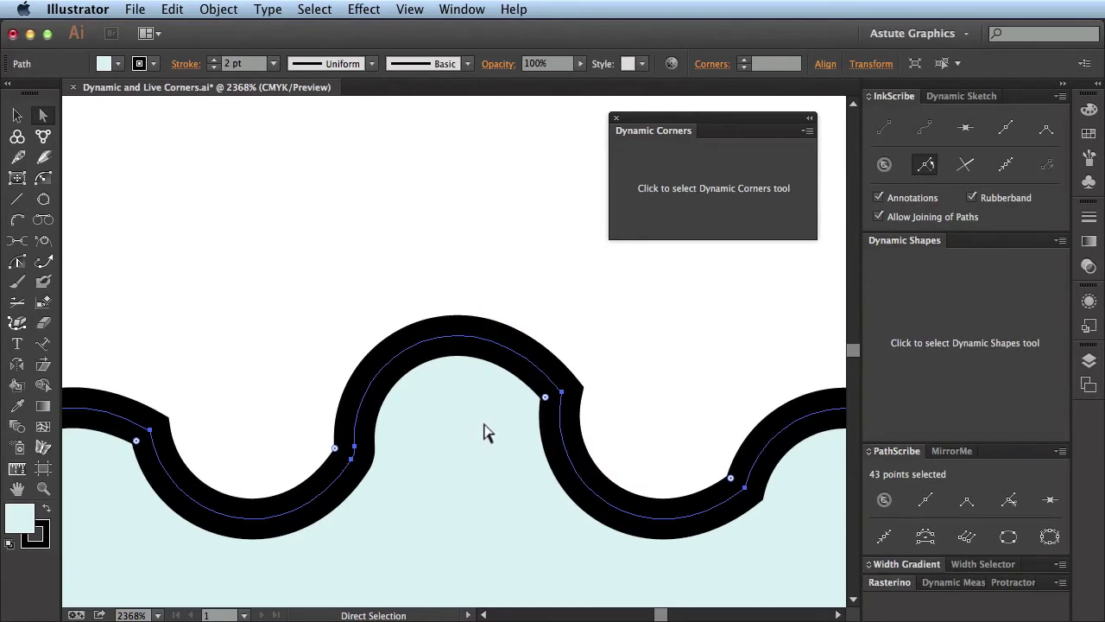
Undo the last live corner adjustment on the wavy path, activate Dynamic Corners and display the artwork in Outline mode
key(super+z)
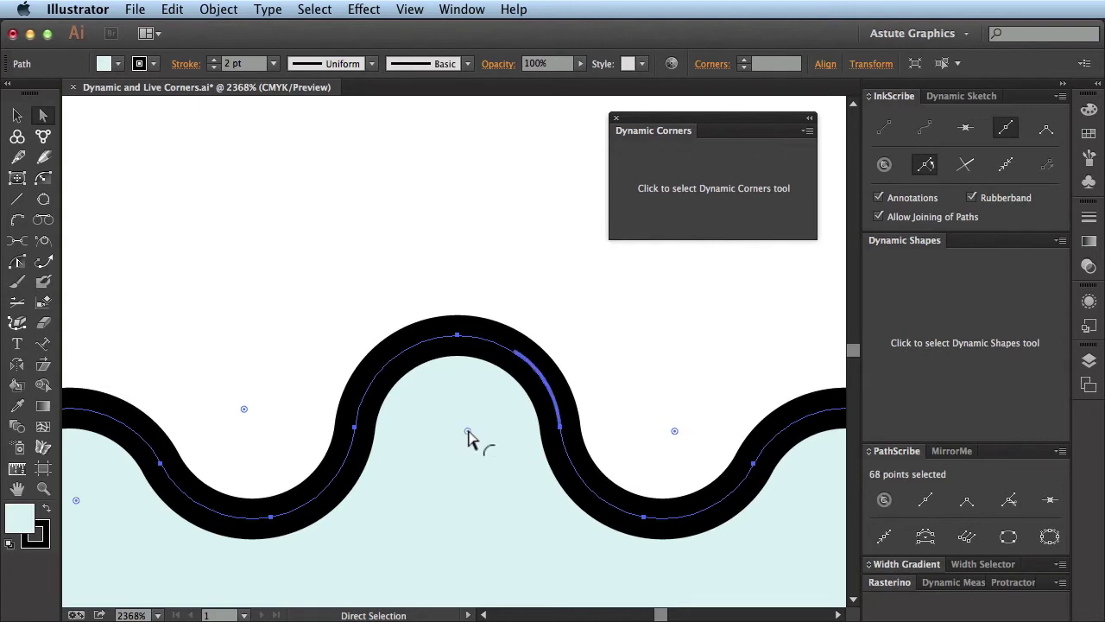
key(shift+c)
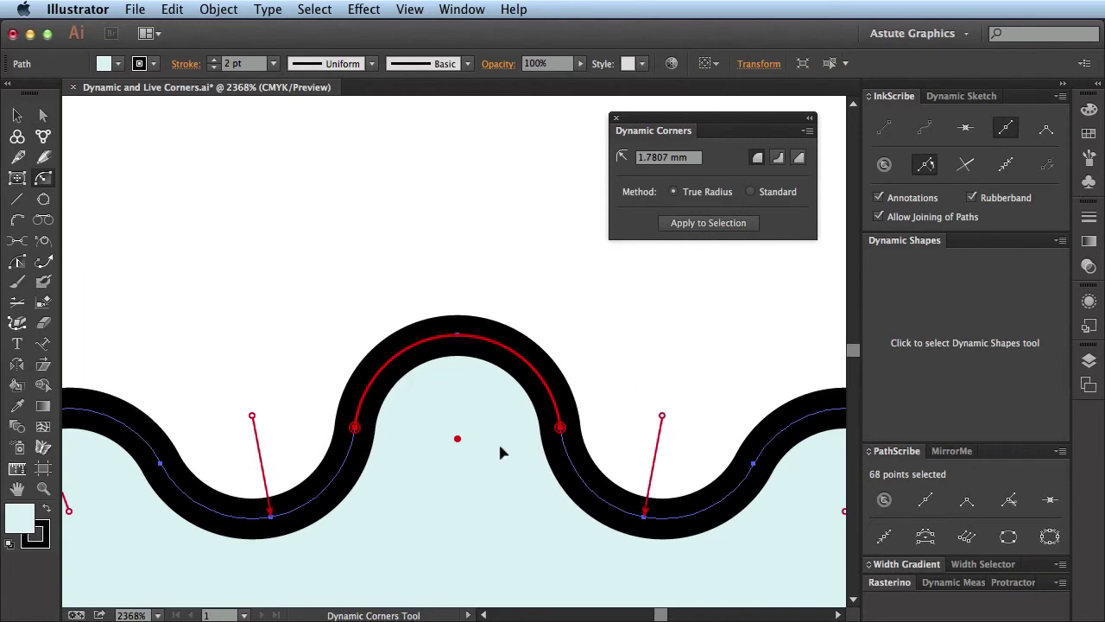
key(super+y)
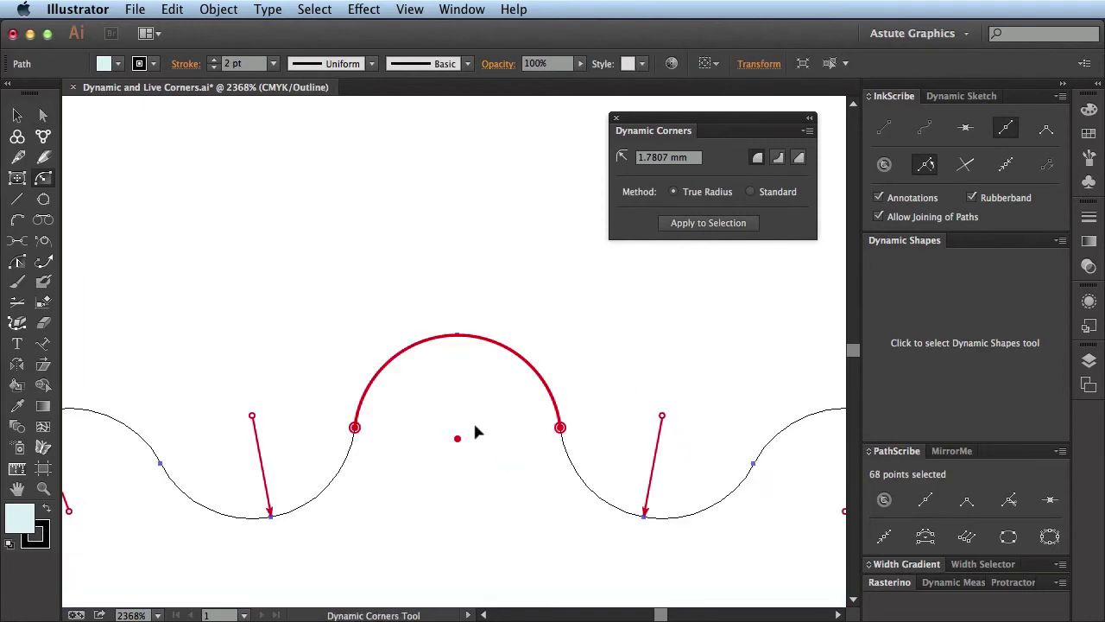
Examine the topmost lobe's arc up close, selecting its apex anchor point and activating the AG Curvature Circle tool
key(super+equal)
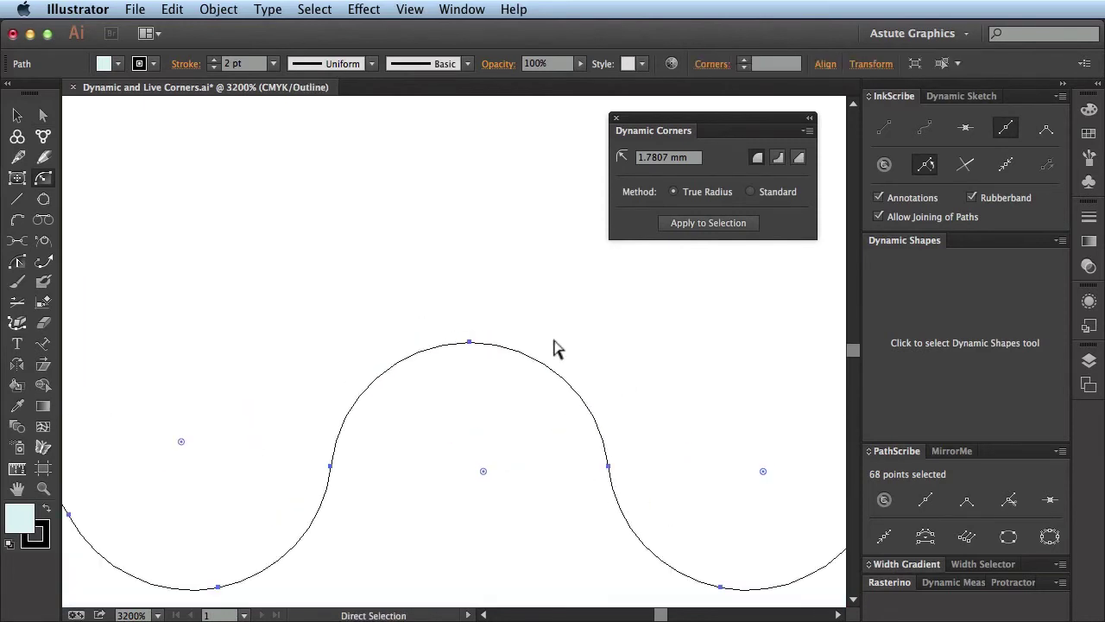
key(super+equal)
key(space)
drag(555, 299, 555, 131)
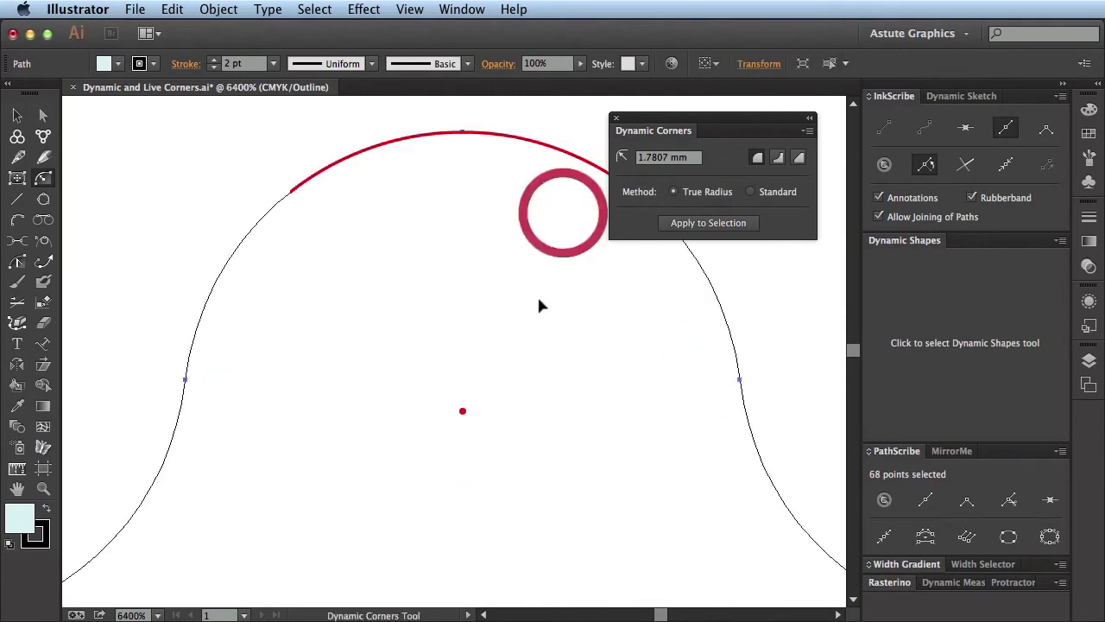
key(space)
drag(518, 295, 516, 377)
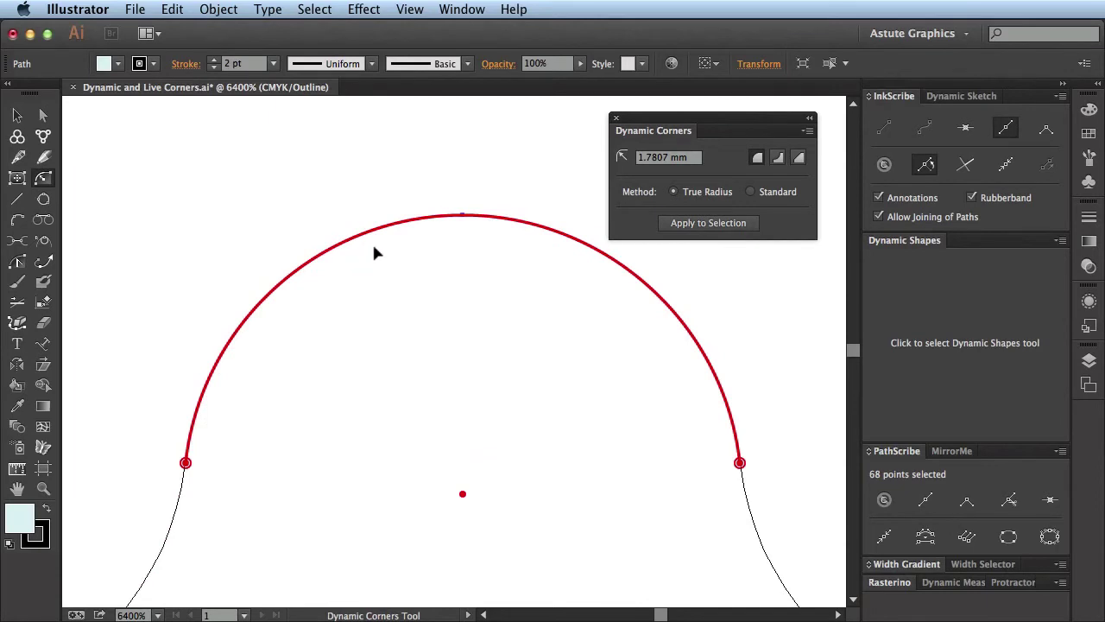
key(a)
click(463, 215)
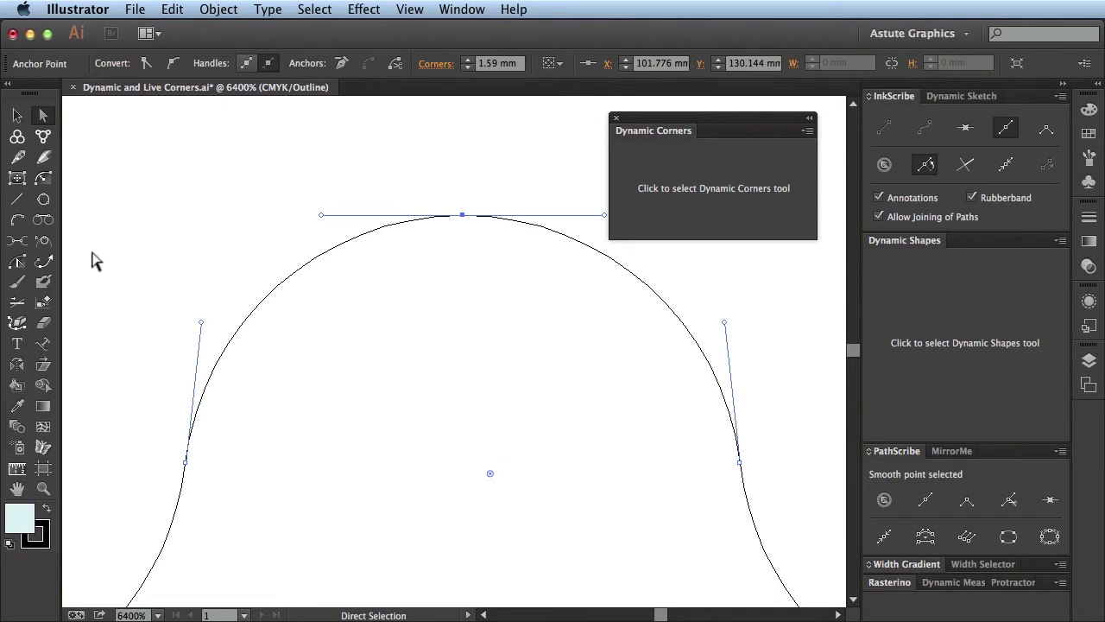
click(43, 241)
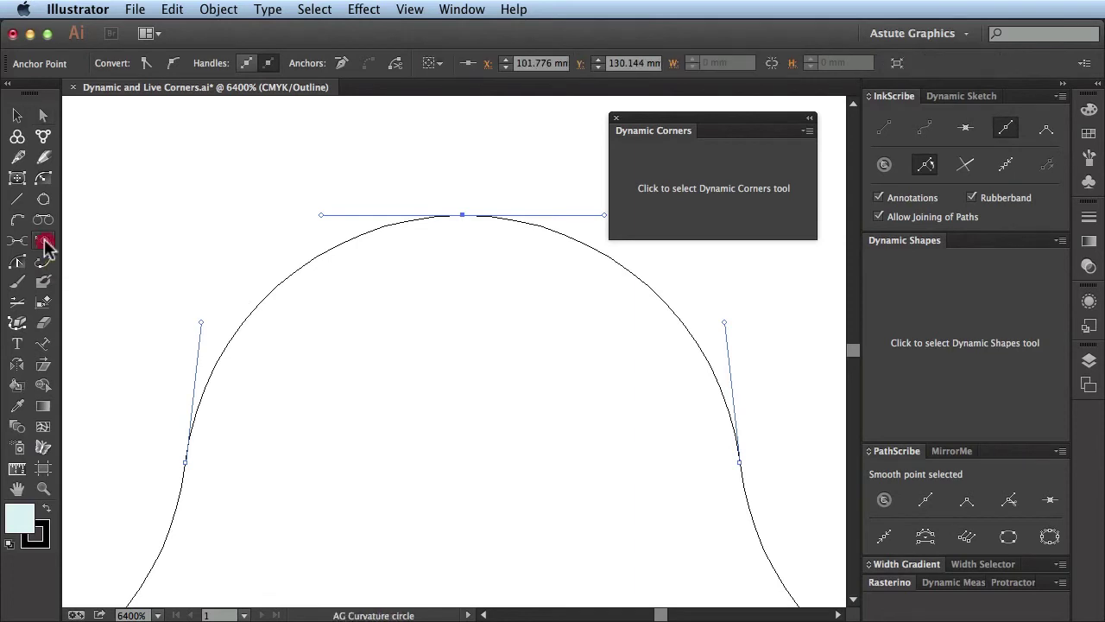
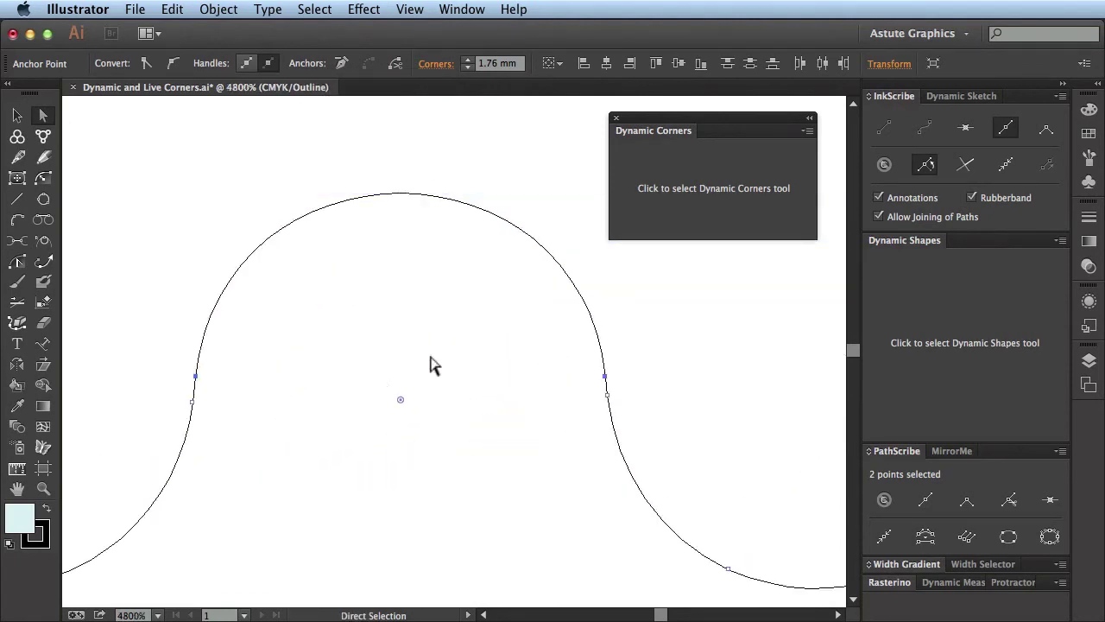
Place a curvature circle of about 1.756 mm radius on the topmost lobe's upper-left arc for comparison
drag(432, 362, 470, 411)
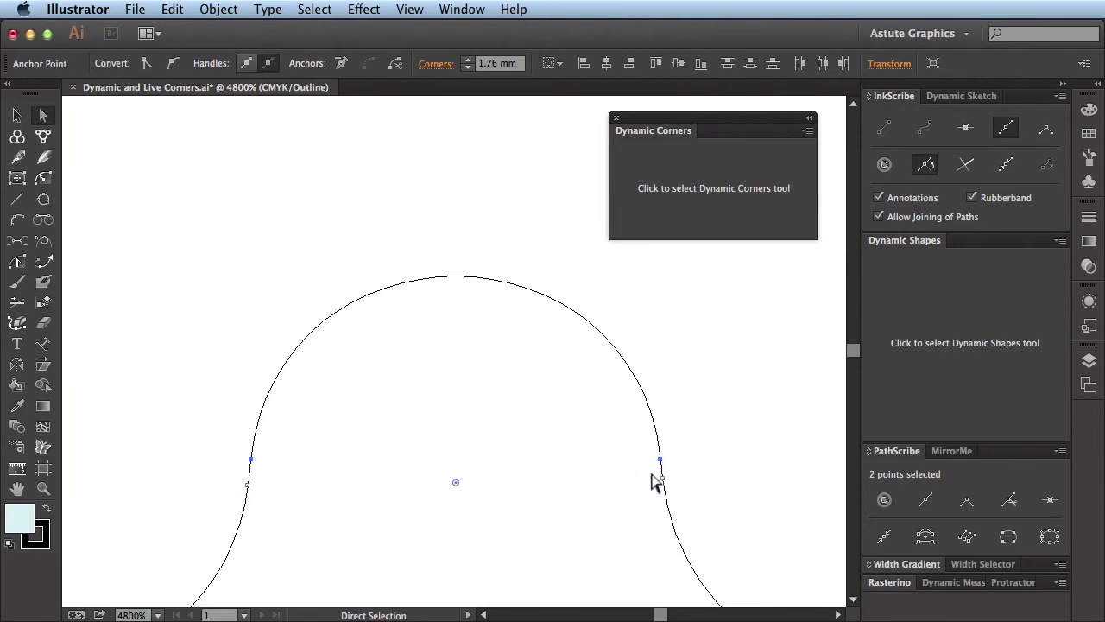
drag(455, 490, 459, 523)
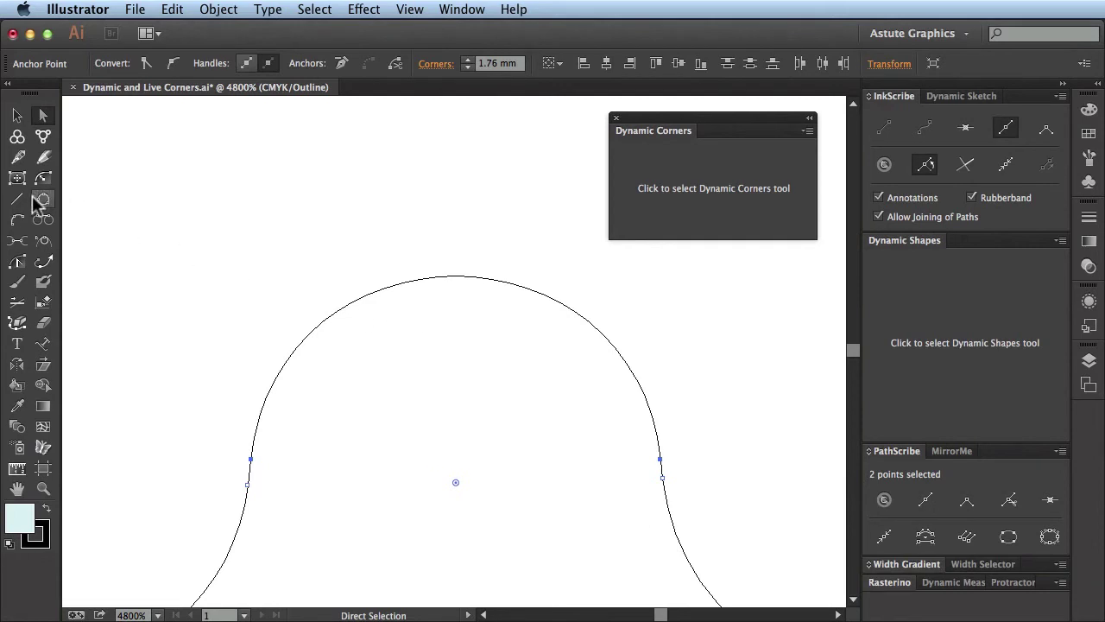
click(43, 240)
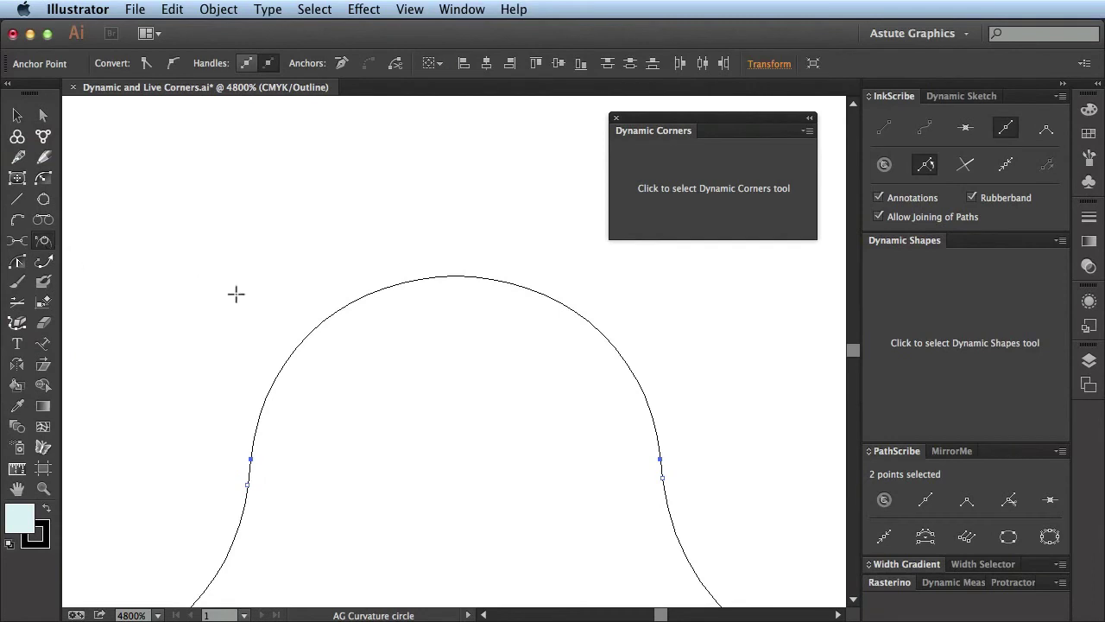
mouse_move(322, 322)
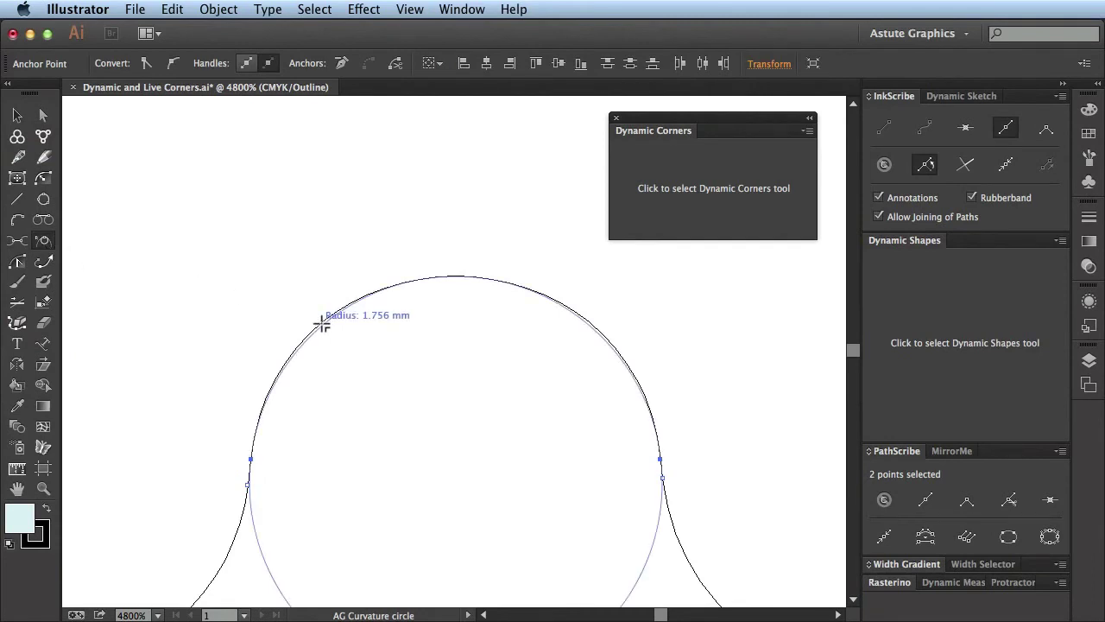
click(322, 323)
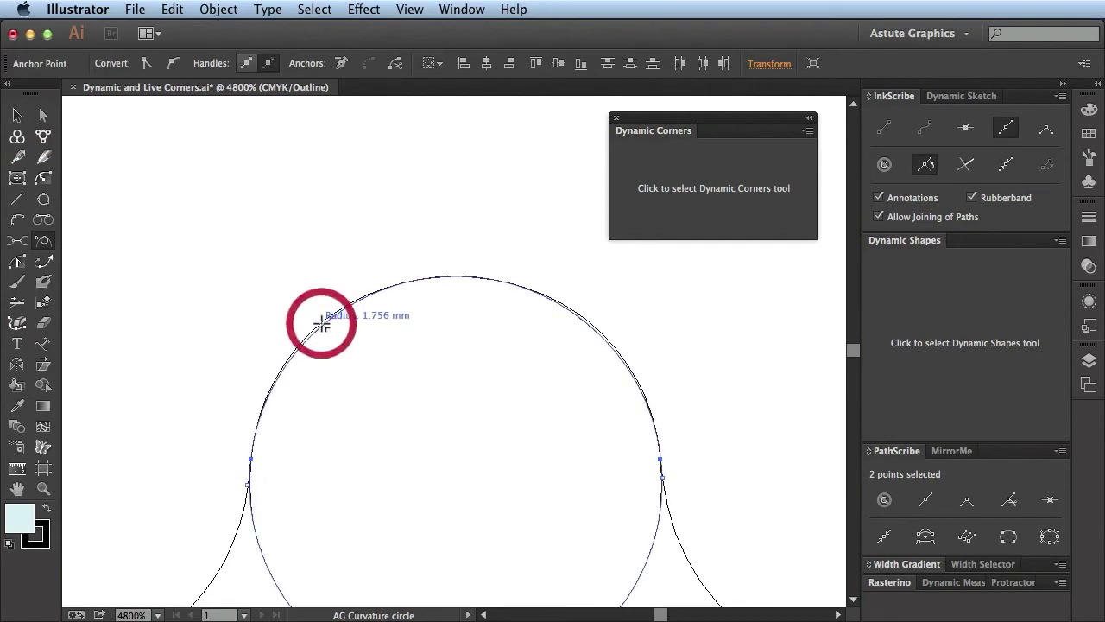
click(17, 115)
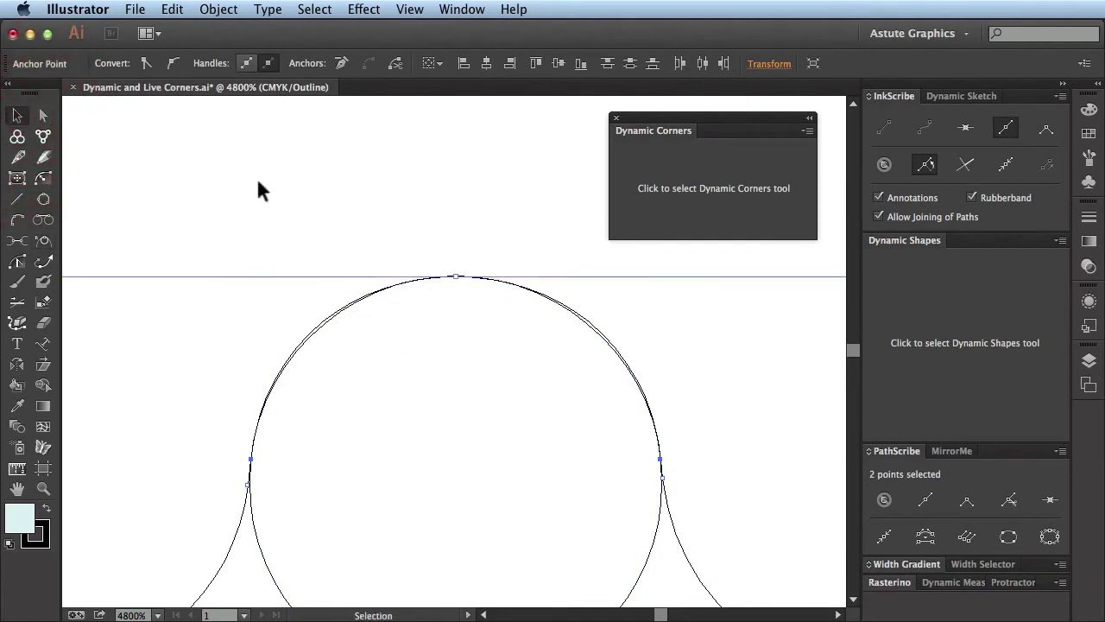
Delete the curvature circle placed over the topmost lobe
key(super+equal)
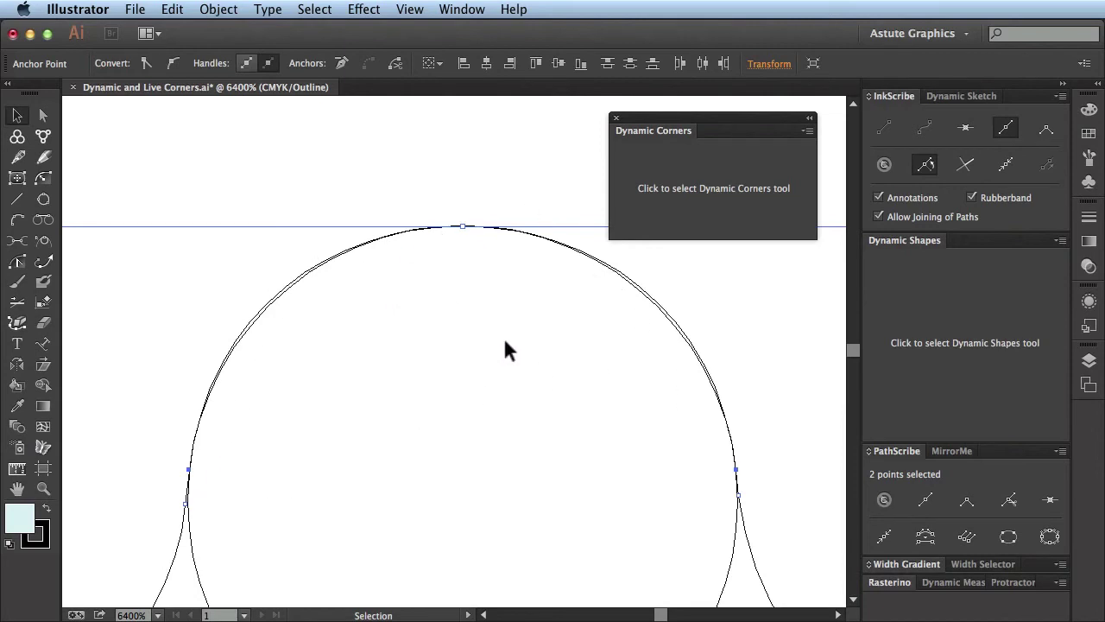
click(733, 563)
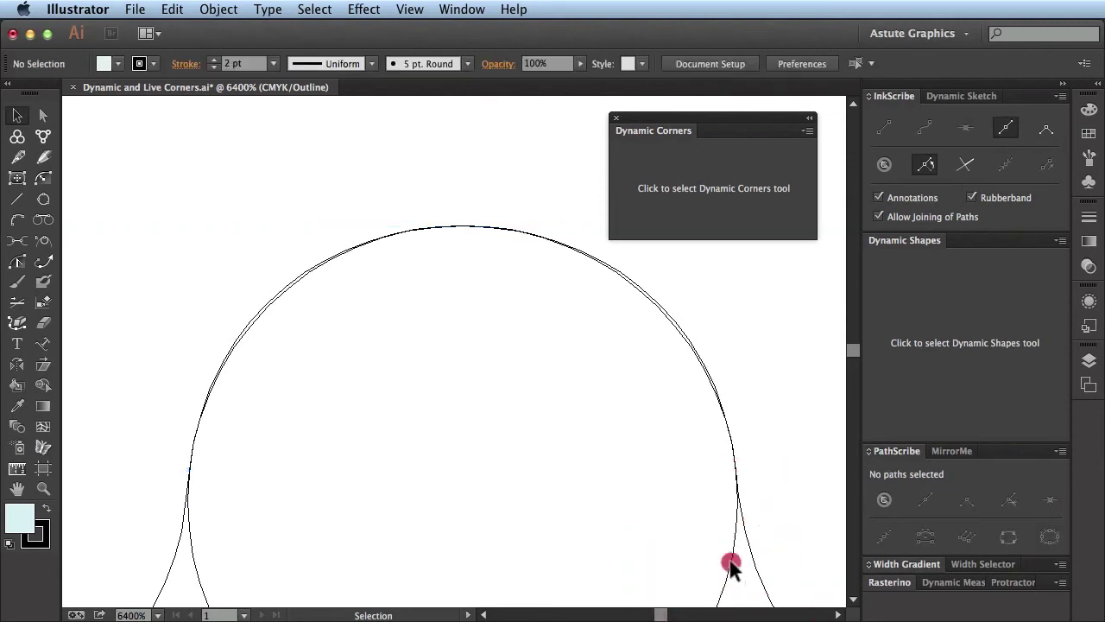
click(732, 565)
key(Delete)
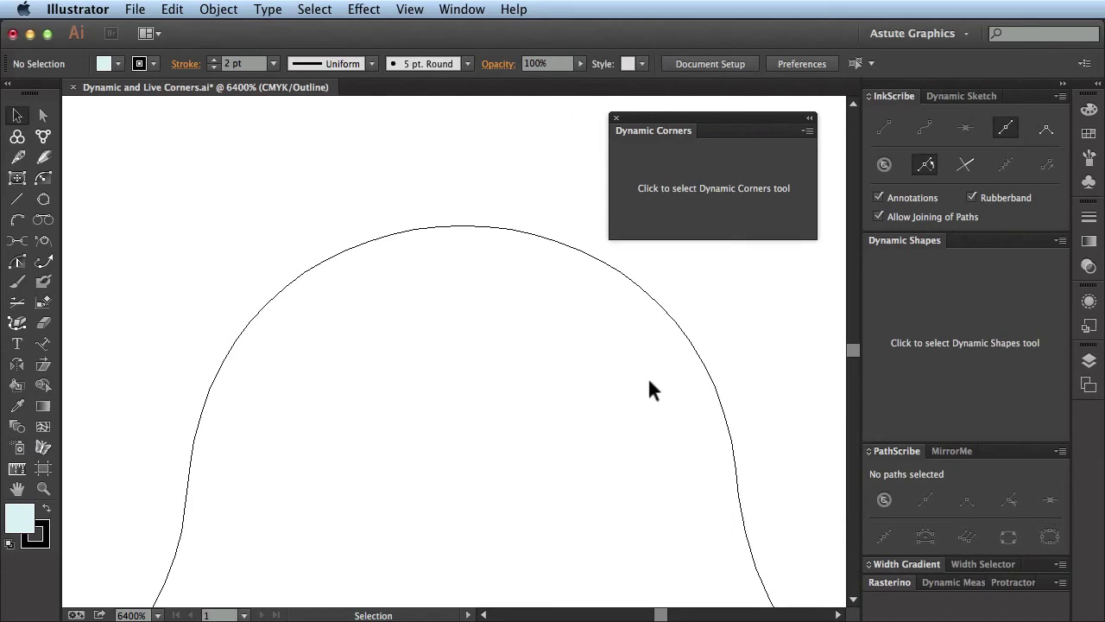
Convert the topmost lobe's arc to a dynamic corner and enlarge its true radius to about 1.77 mm
click(694, 205)
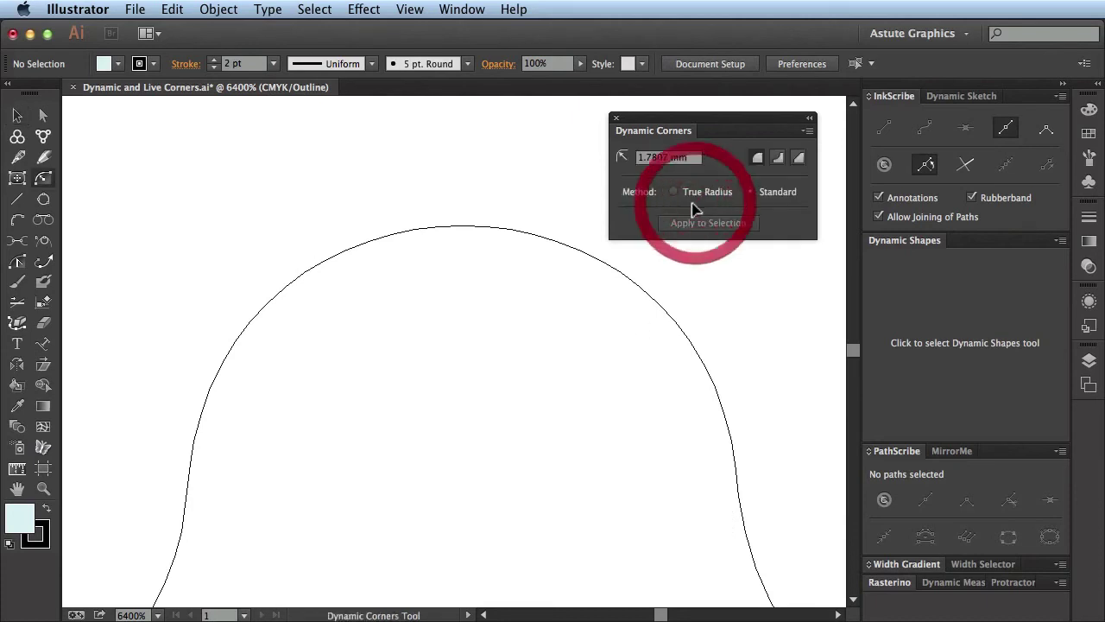
click(626, 280)
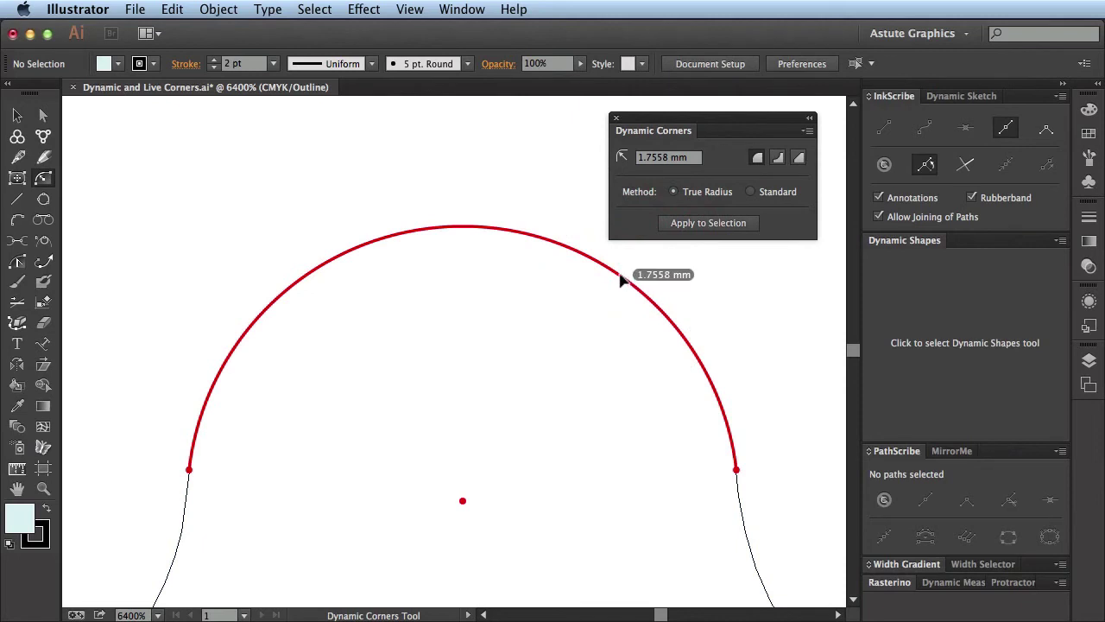
drag(621, 281, 605, 343)
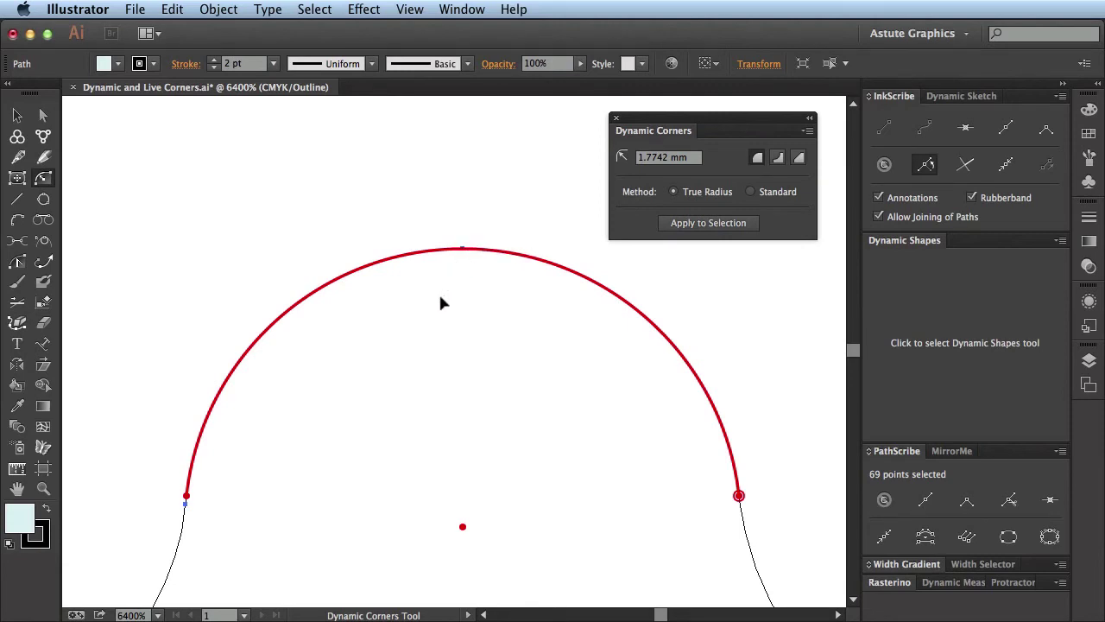
Sharpen the topmost dynamic corner to 0 mm so that the full spike is restored
click(463, 528)
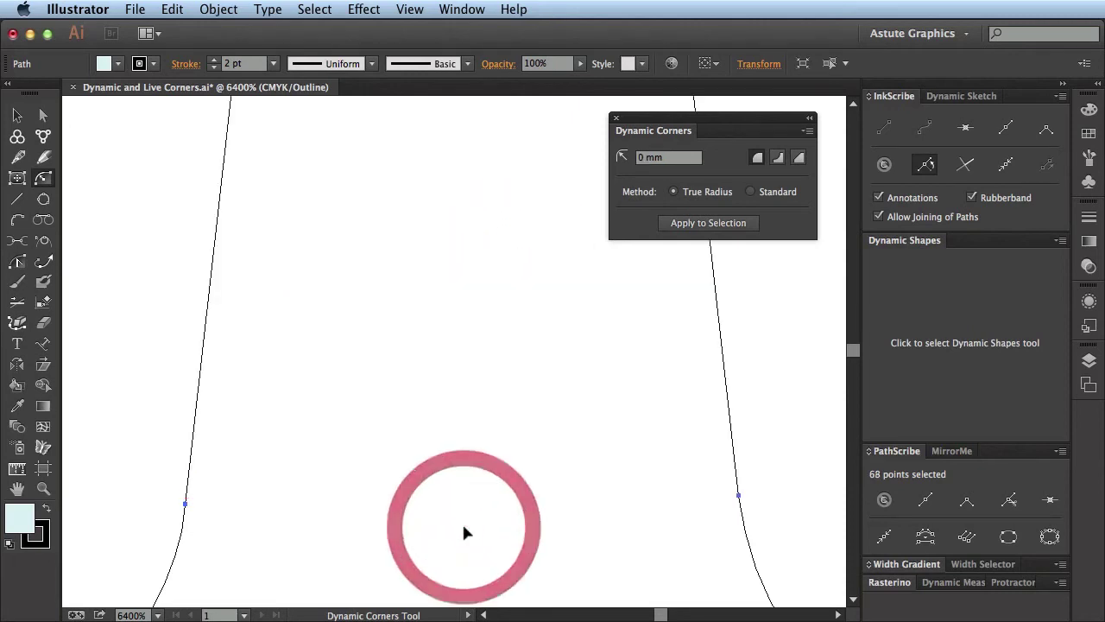
key(super+minus)
key(super+minus)
click(467, 363)
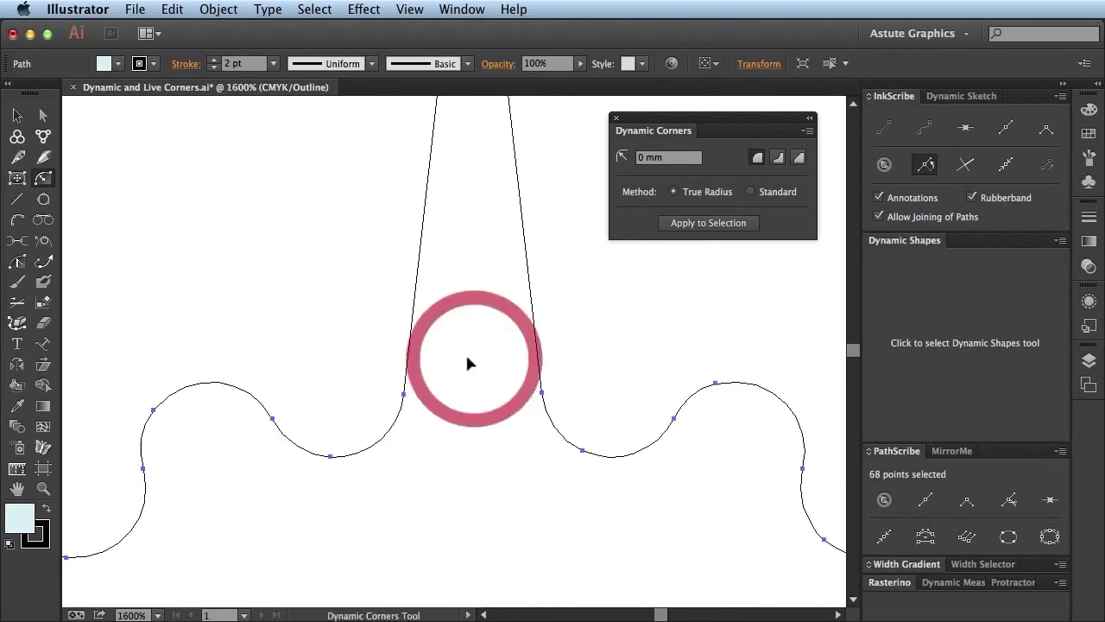
key(super+minus)
key(super+minus)
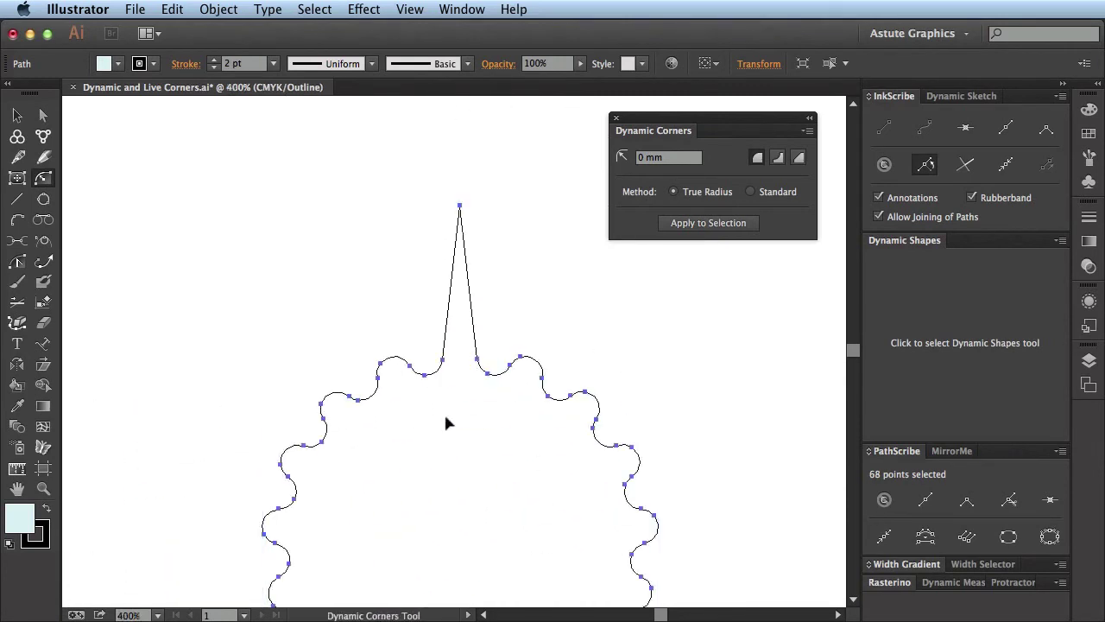
Revert the document Dynamic and Live Corners.ai to its saved version
click(17, 115)
click(135, 9)
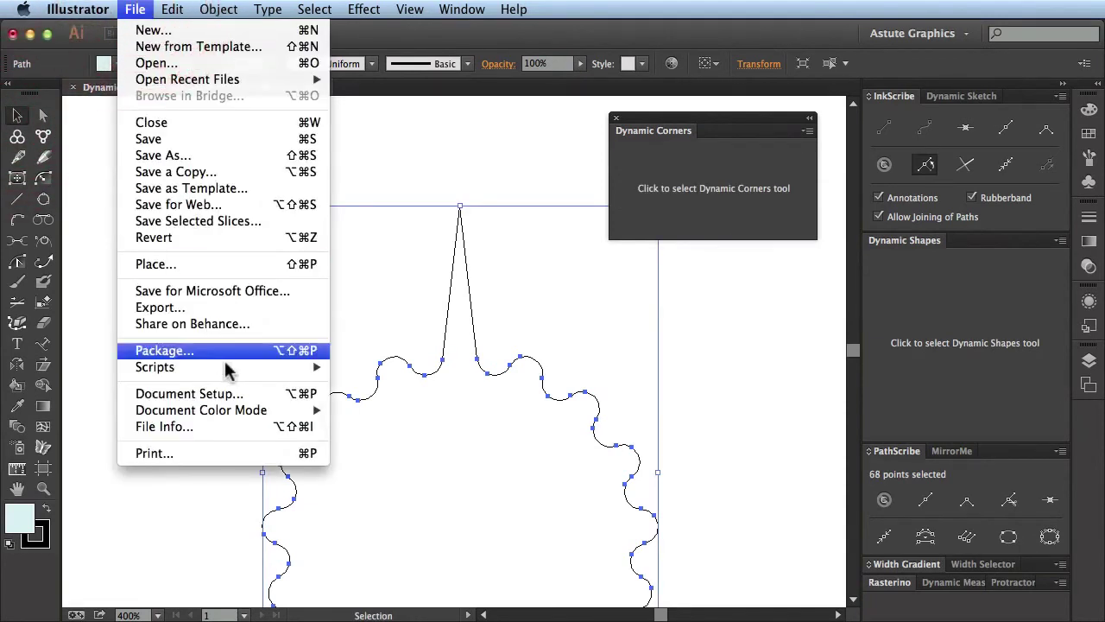
click(231, 237)
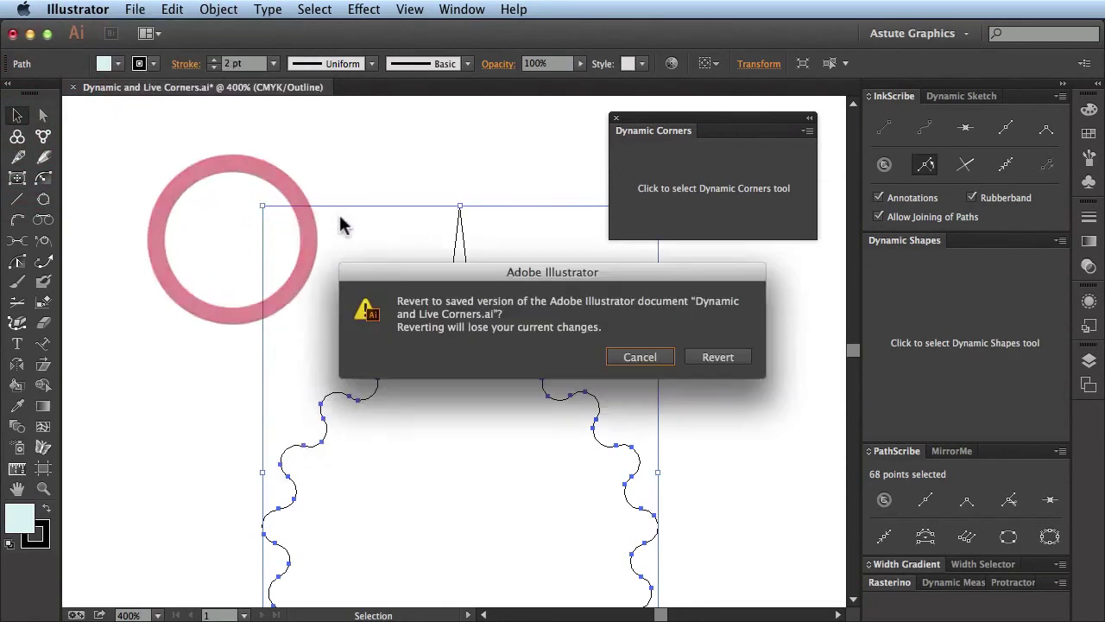
click(701, 358)
Apply the Round Corners effect with a 10 mm radius to the five-pointed star, with the preview enabled
click(402, 377)
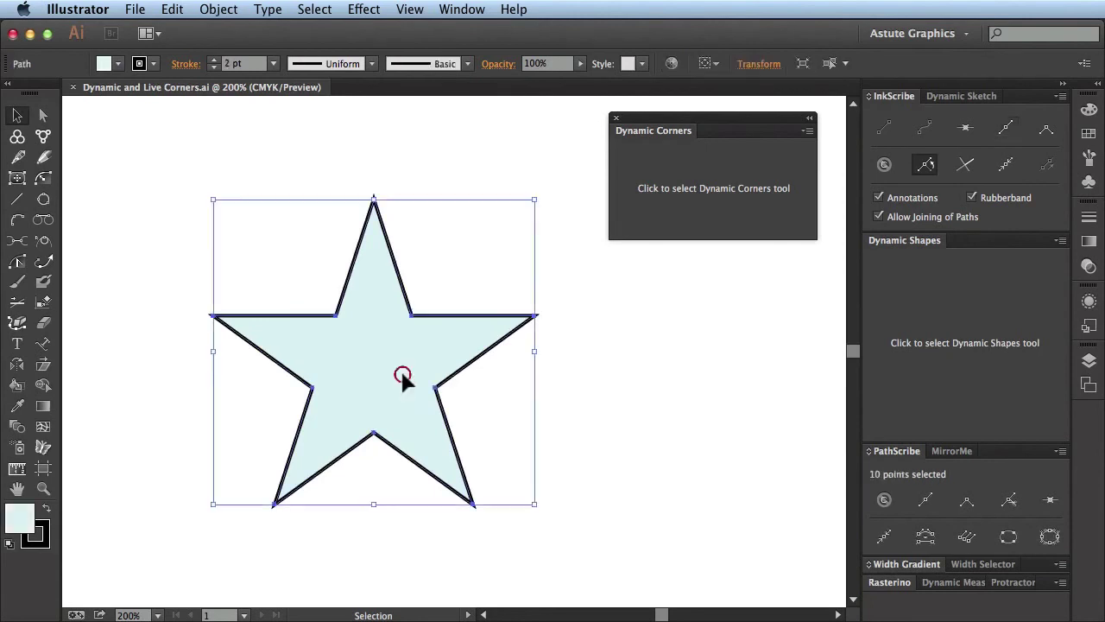
key(super+equal)
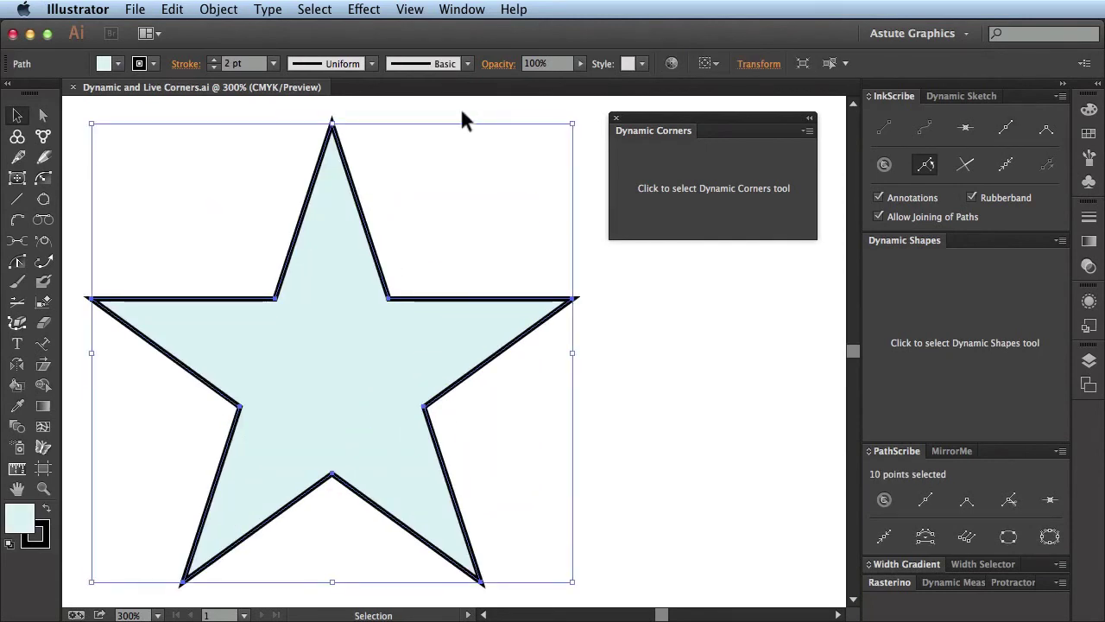
click(364, 9)
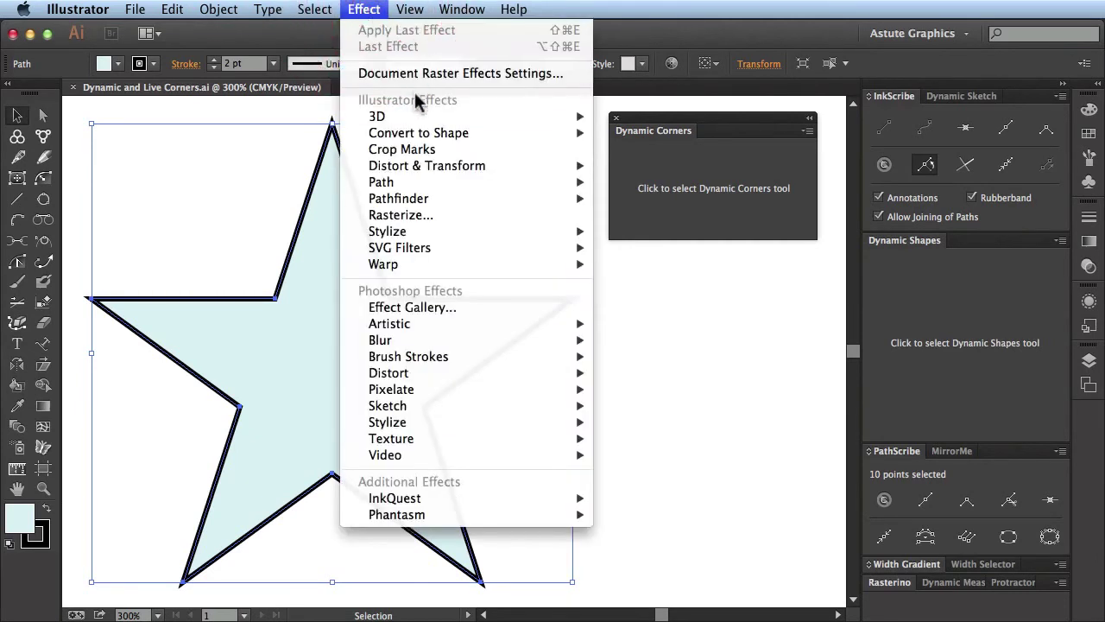
mouse_move(551, 237)
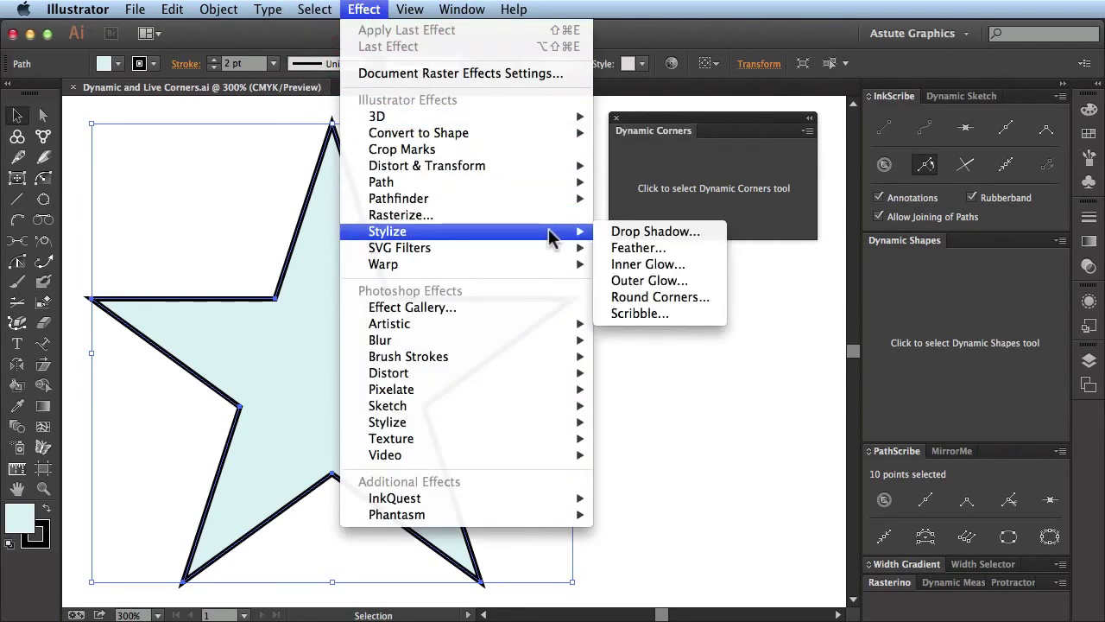
click(678, 297)
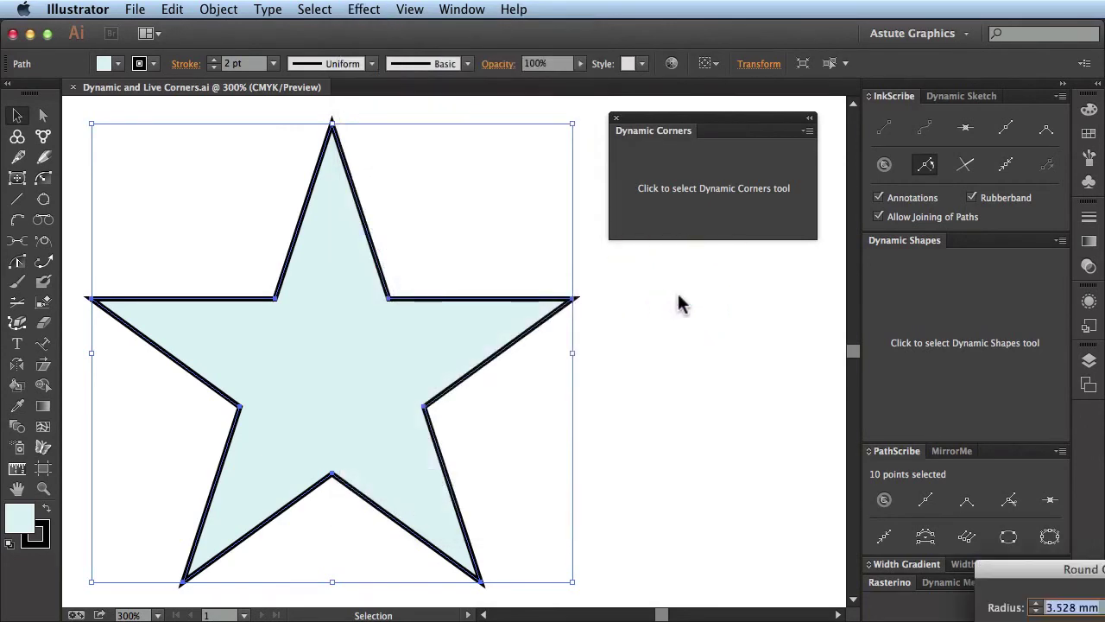
drag(1036, 570, 459, 253)
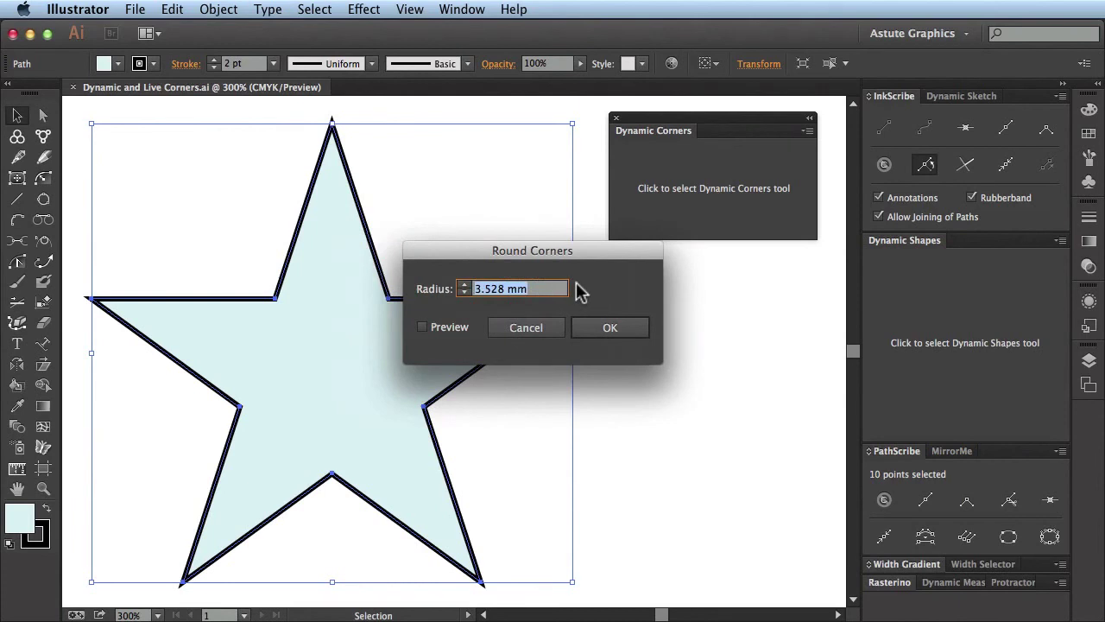
click(455, 329)
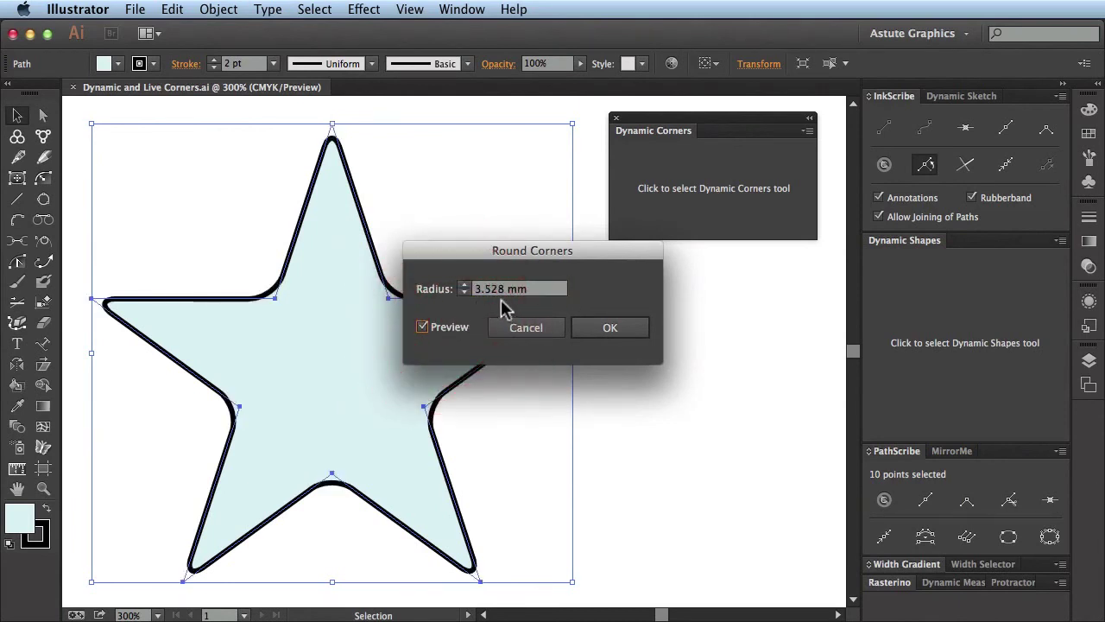
key(Tab)
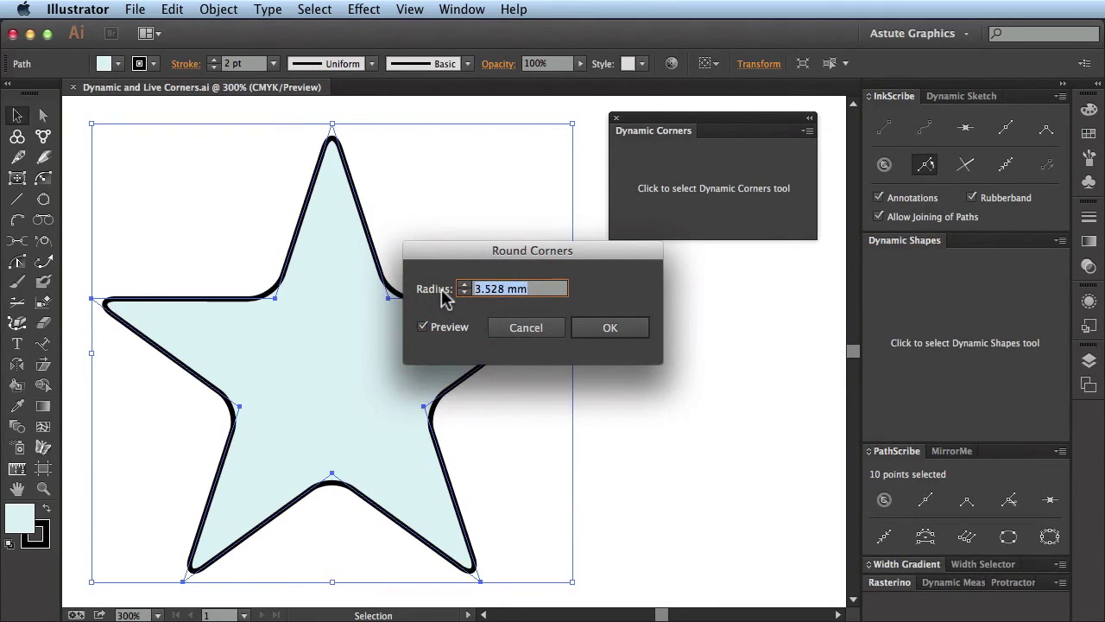
text(10)
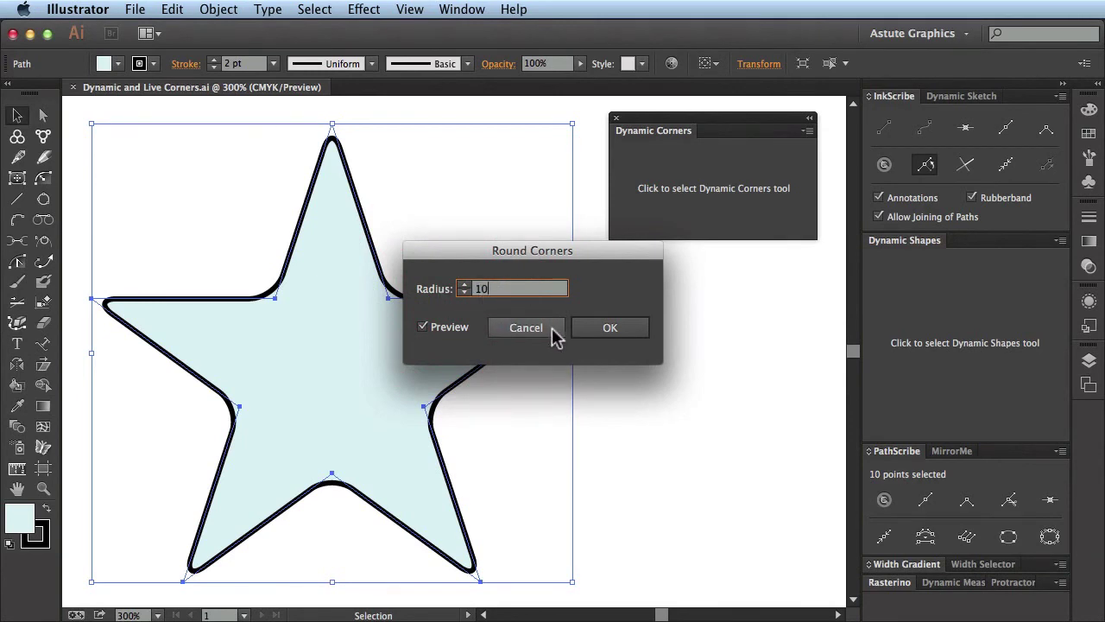
click(599, 329)
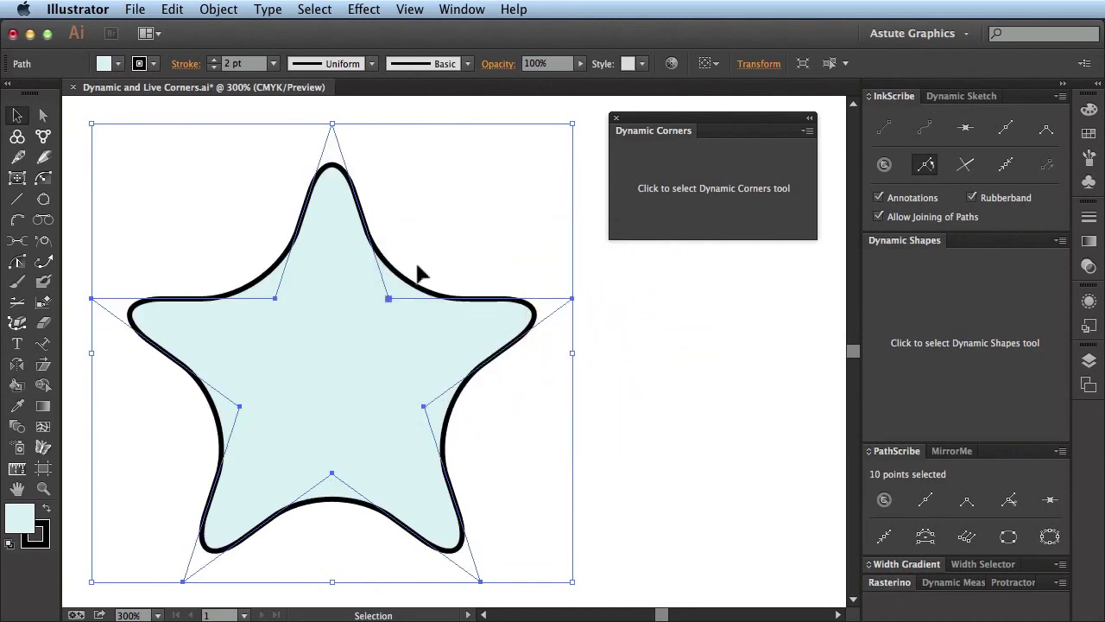
Convert the star's Round Corners effect into editable dynamic corners
click(666, 169)
click(808, 131)
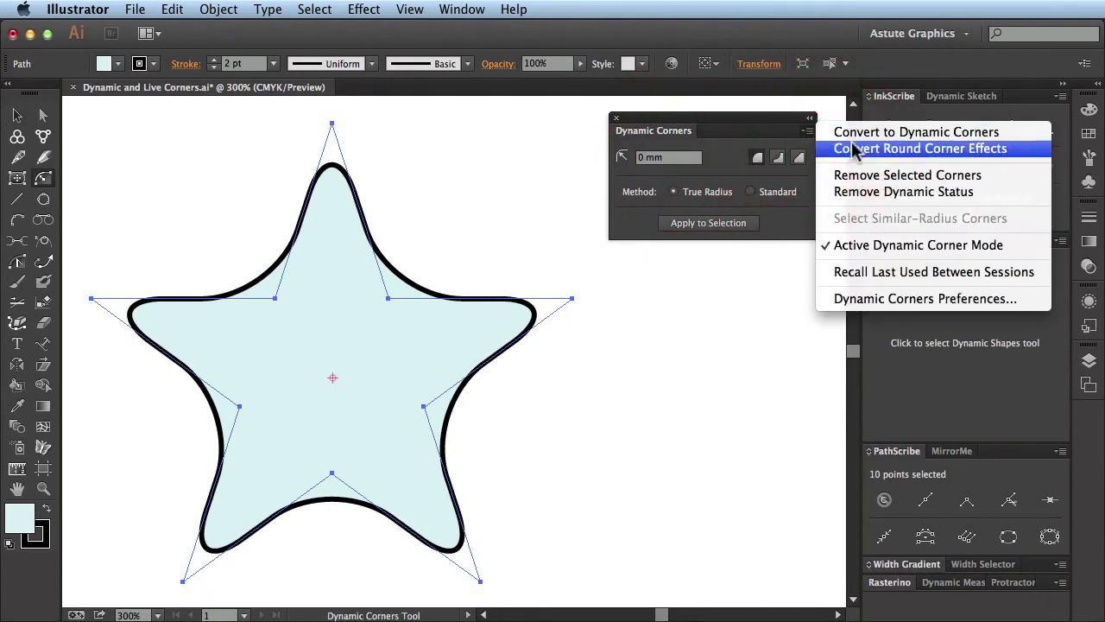
click(874, 147)
click(618, 352)
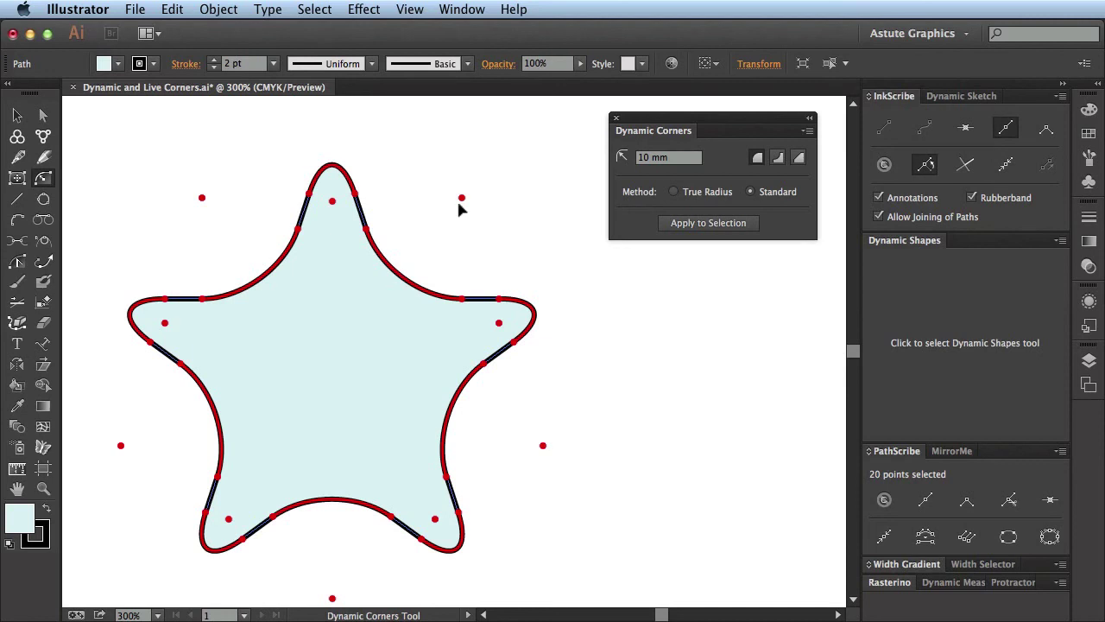
Compare True Radius and Standard methods on all the star's corners at about 3.65 mm, finishing with Standard at about 8.48 mm
drag(461, 198, 438, 222)
click(674, 192)
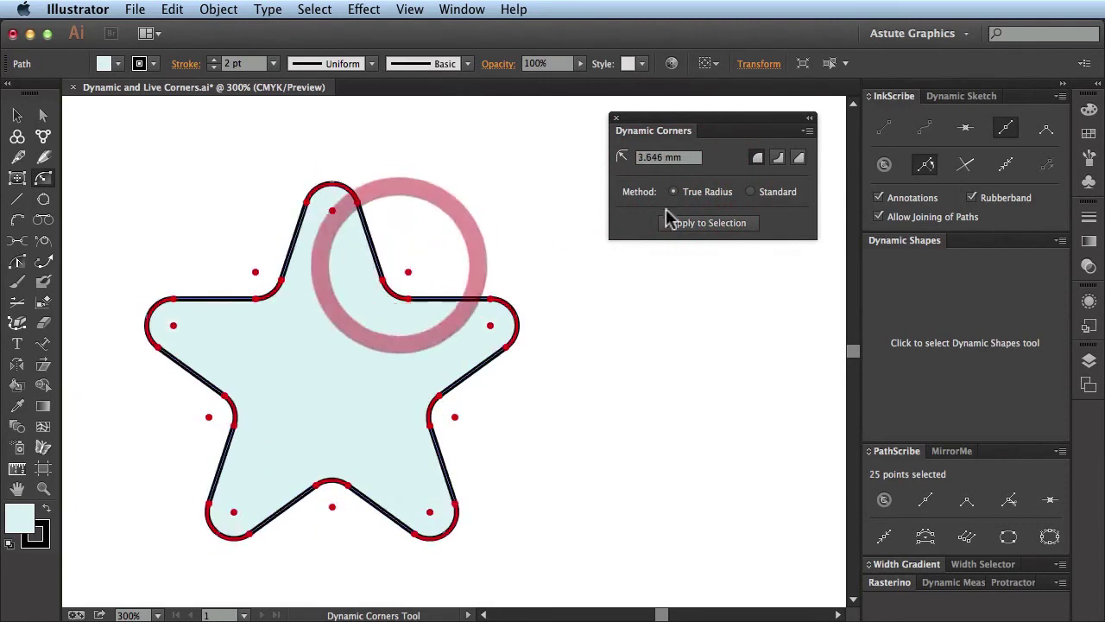
click(750, 192)
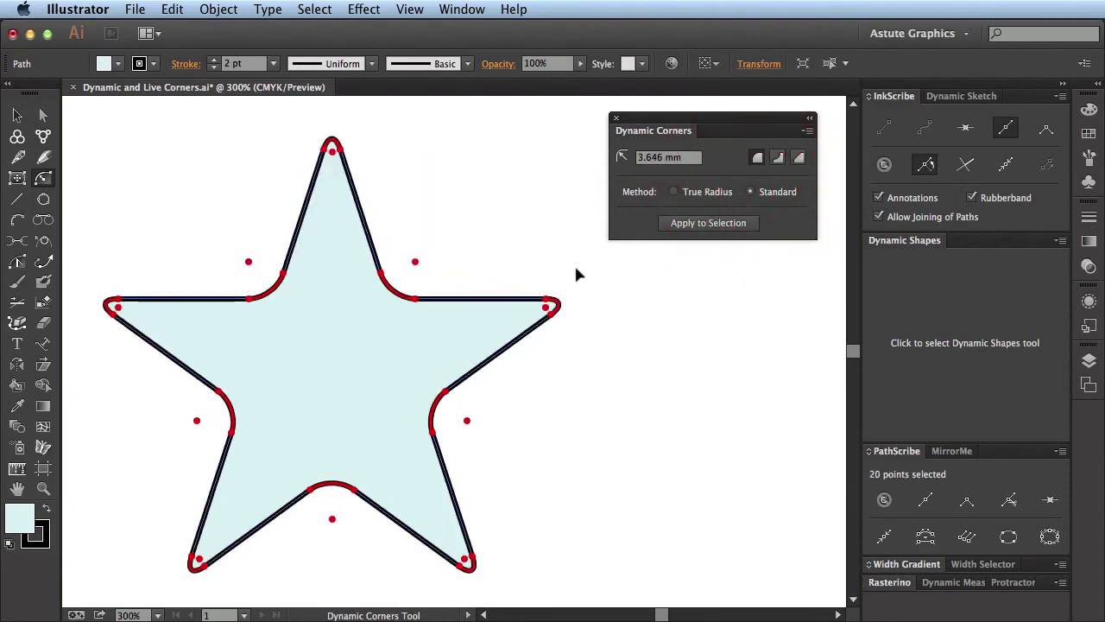
drag(416, 264, 454, 214)
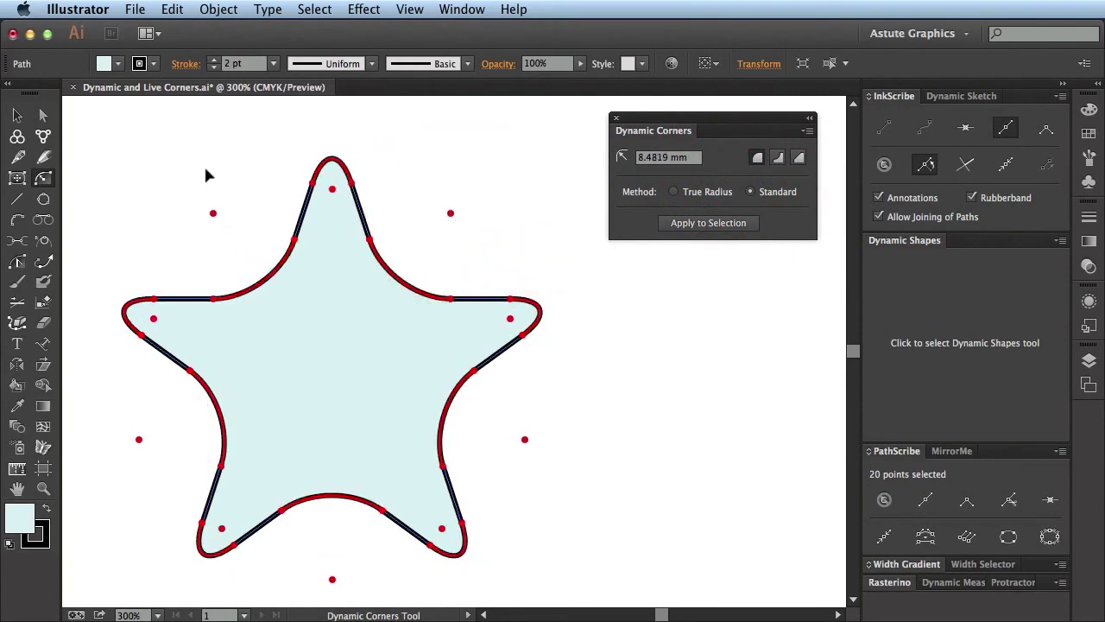
Adjust all the star's corners slightly with a Live Corners widget and return to the Dynamic Corners tool
click(45, 116)
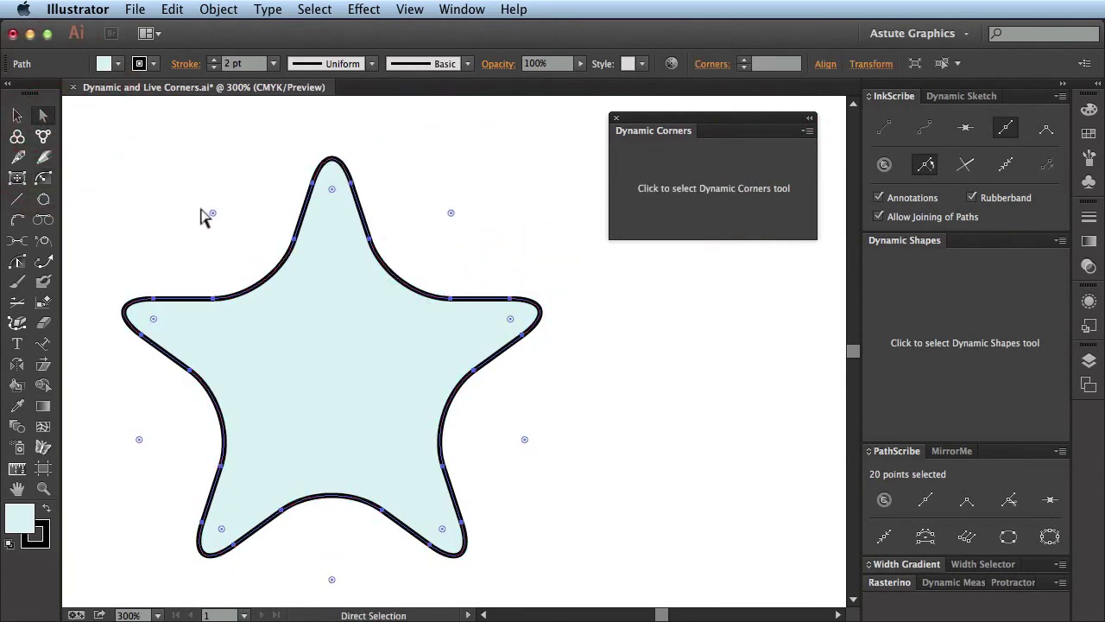
mouse_move(212, 216)
mouse_down()
mouse_move(224, 245)
mouse_move(165, 180)
mouse_move(228, 237)
mouse_move(204, 217)
mouse_up()
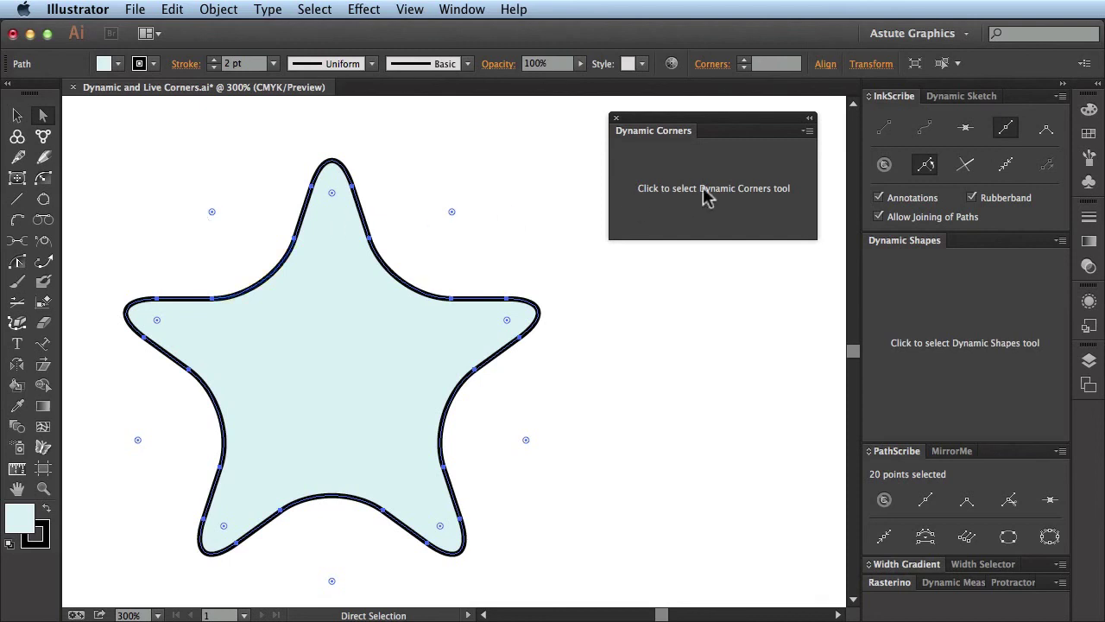
click(734, 189)
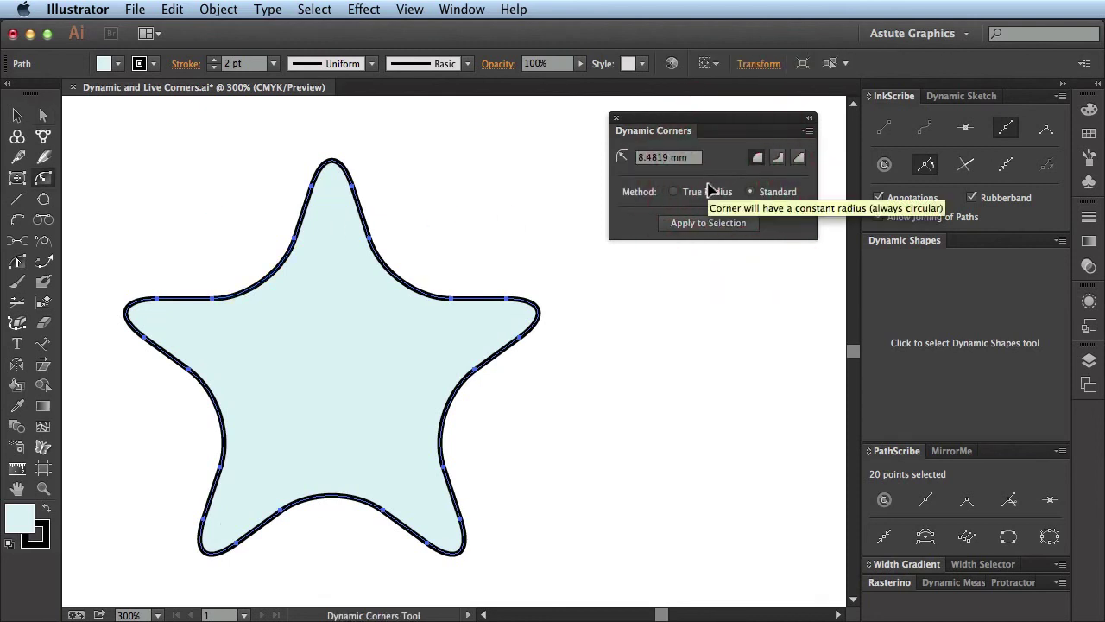